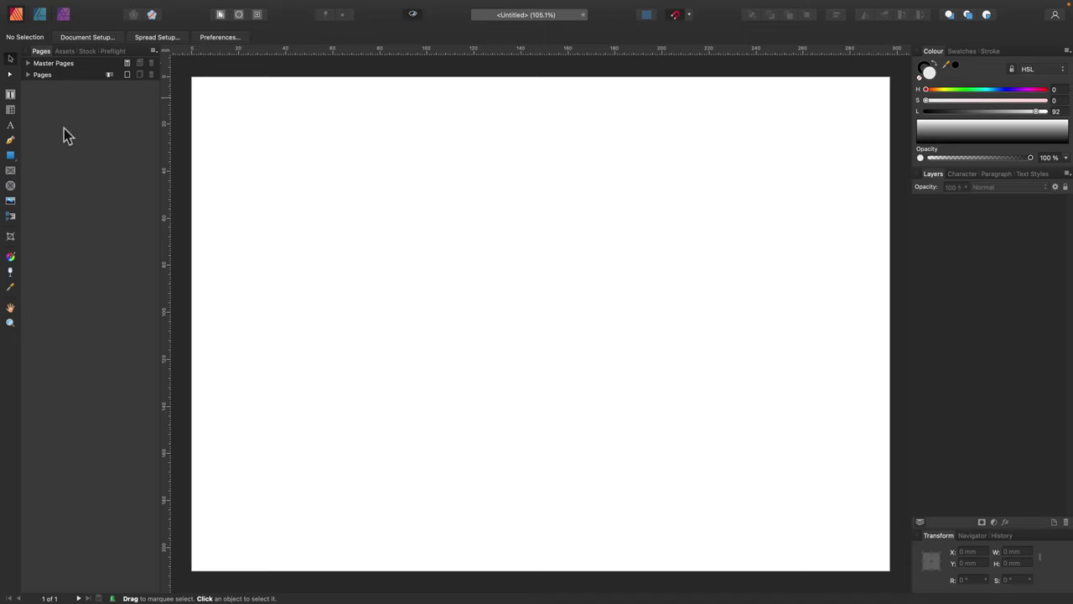
- Create art text reading 'Text', enlarge it to 253.6 pt and set it in Bebas Kai
click(11, 126)
click(425, 317)
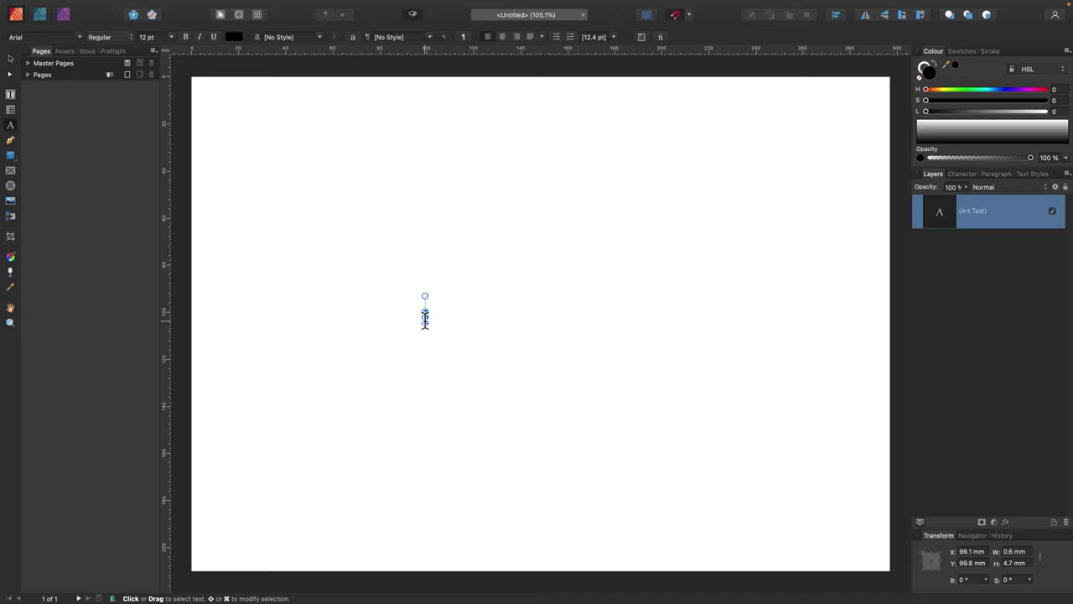
text(E)
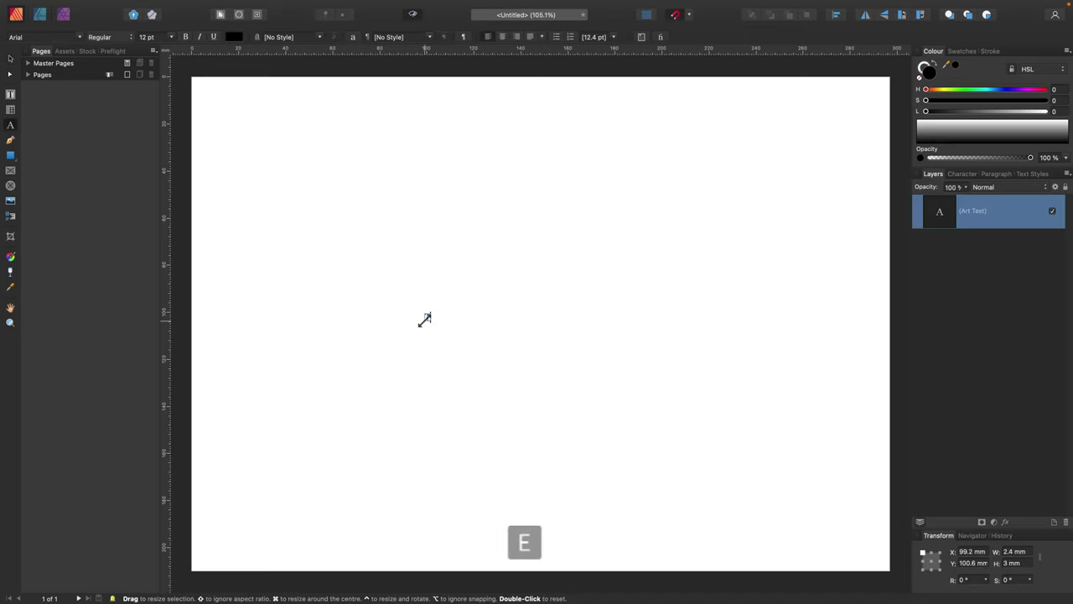
text(ext)
key(super+a)
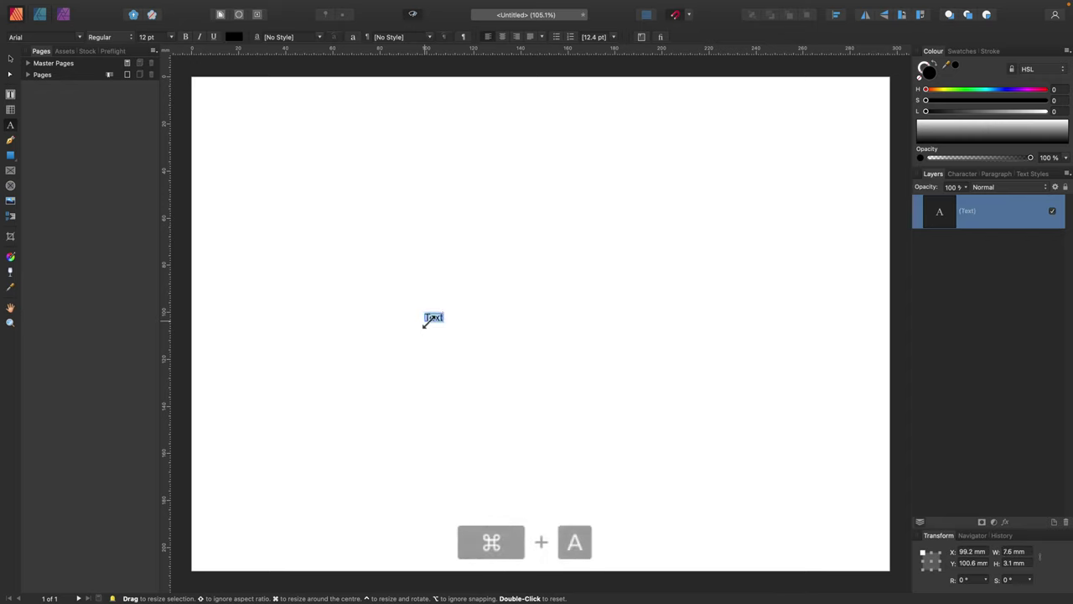
drag(445, 324, 809, 458)
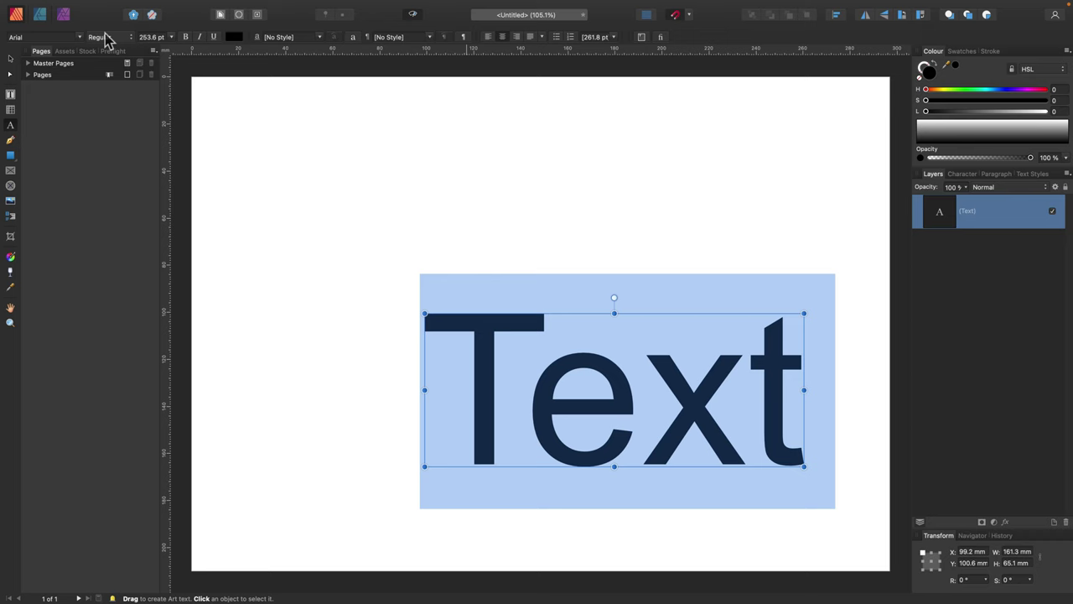
click(79, 37)
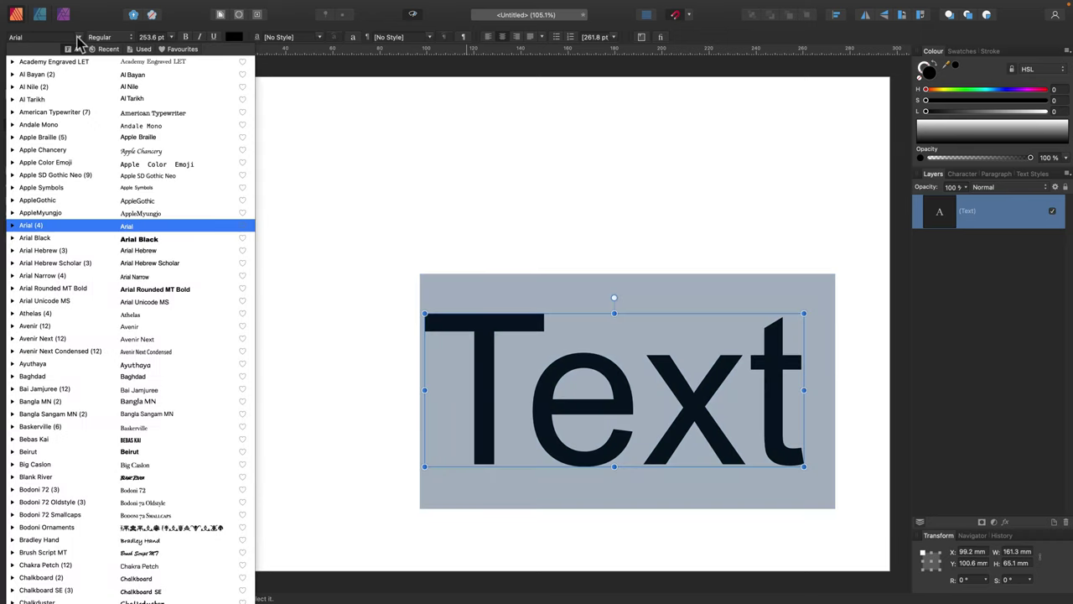
click(129, 440)
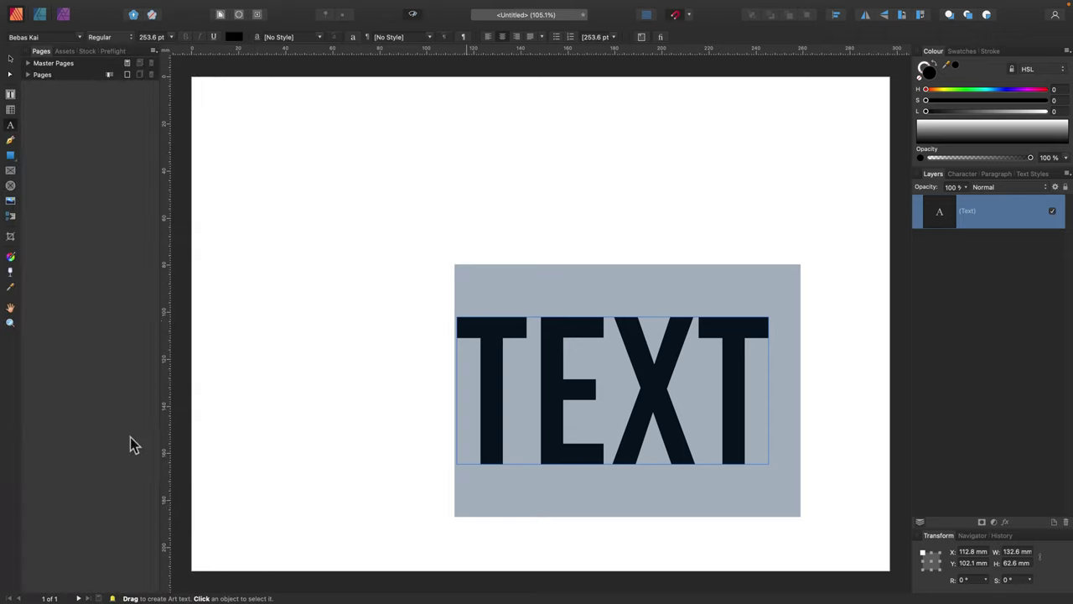
- Scale the TEXT object up to 411.9 pt and centre it on the page
click(11, 59)
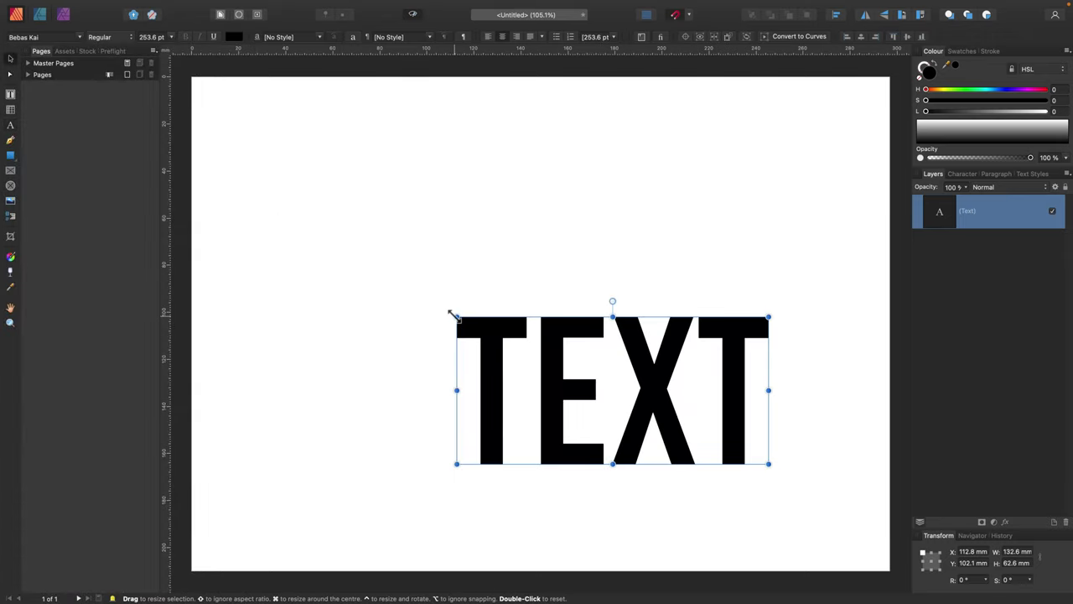
drag(456, 316, 276, 194)
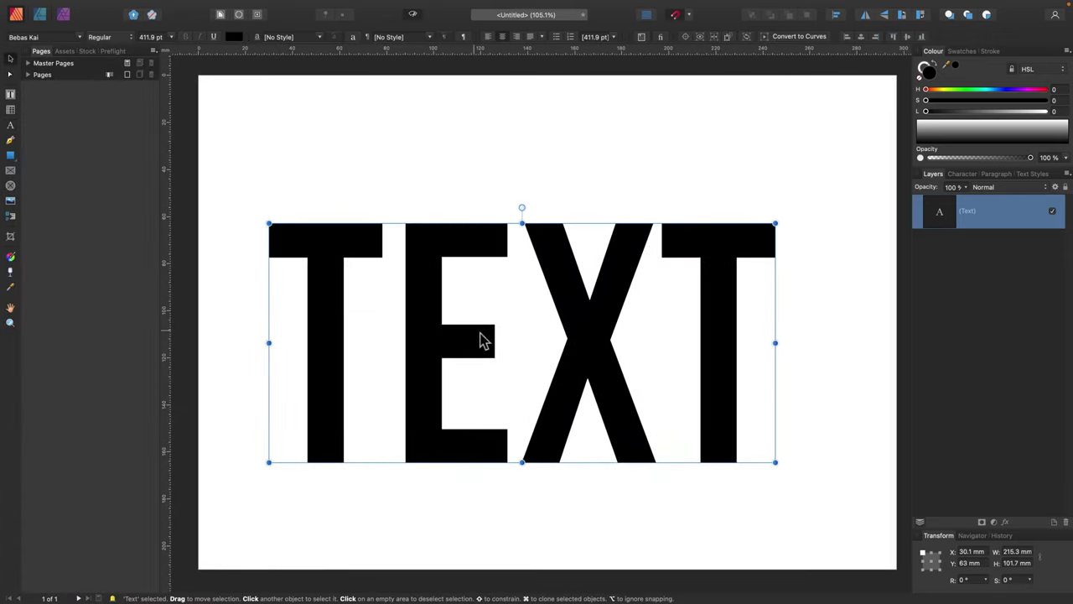
drag(585, 354, 617, 335)
scroll(608, 335, right, 2)
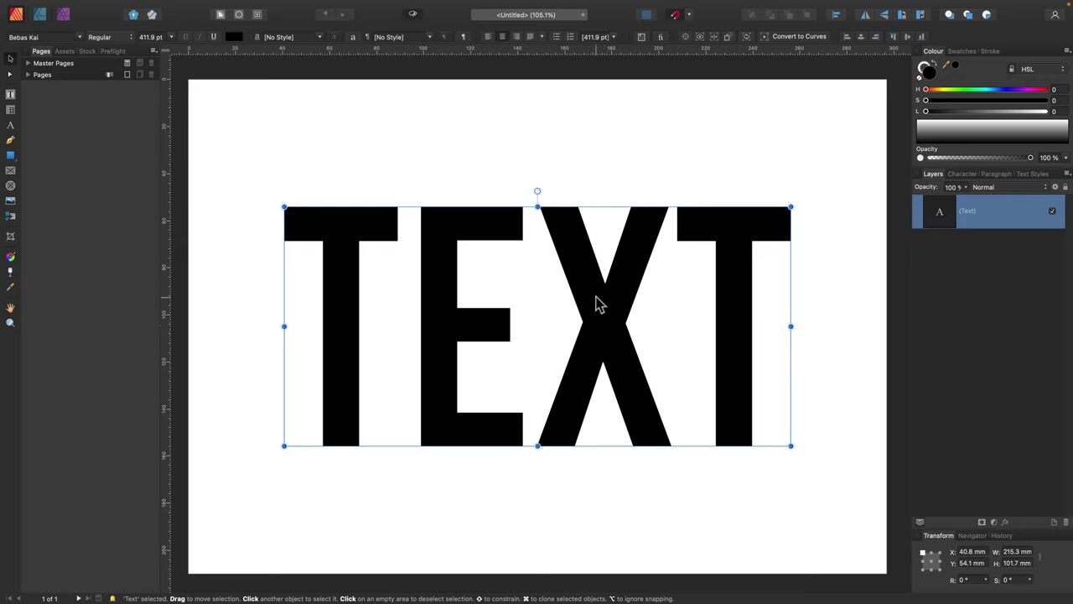
- Place the first Pixabay mountain-lake stock photo on the page and clip it inside the TEXT layer
click(87, 51)
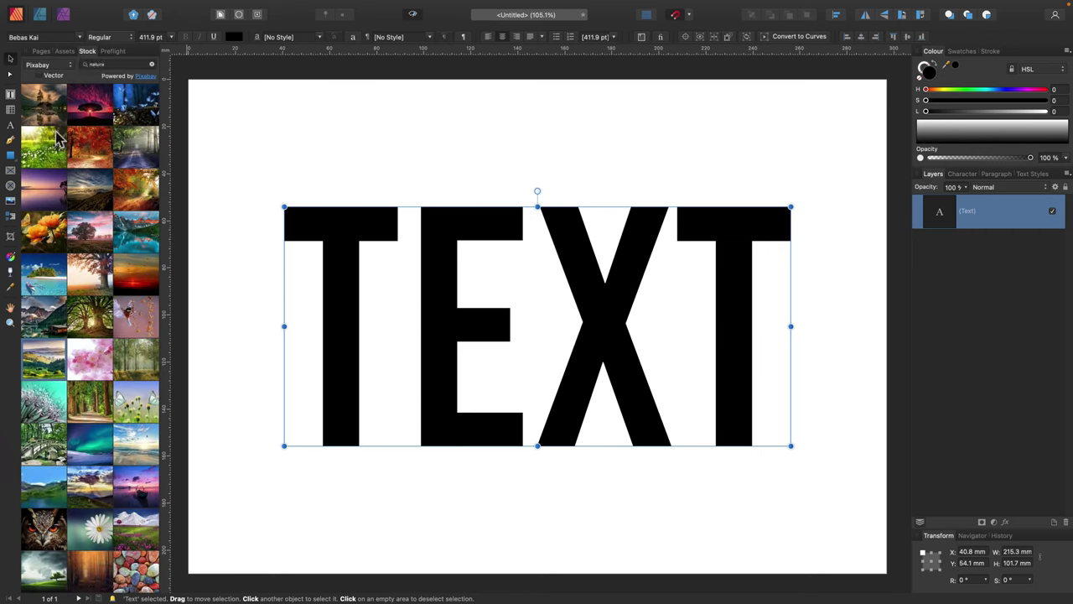
drag(55, 118, 346, 166)
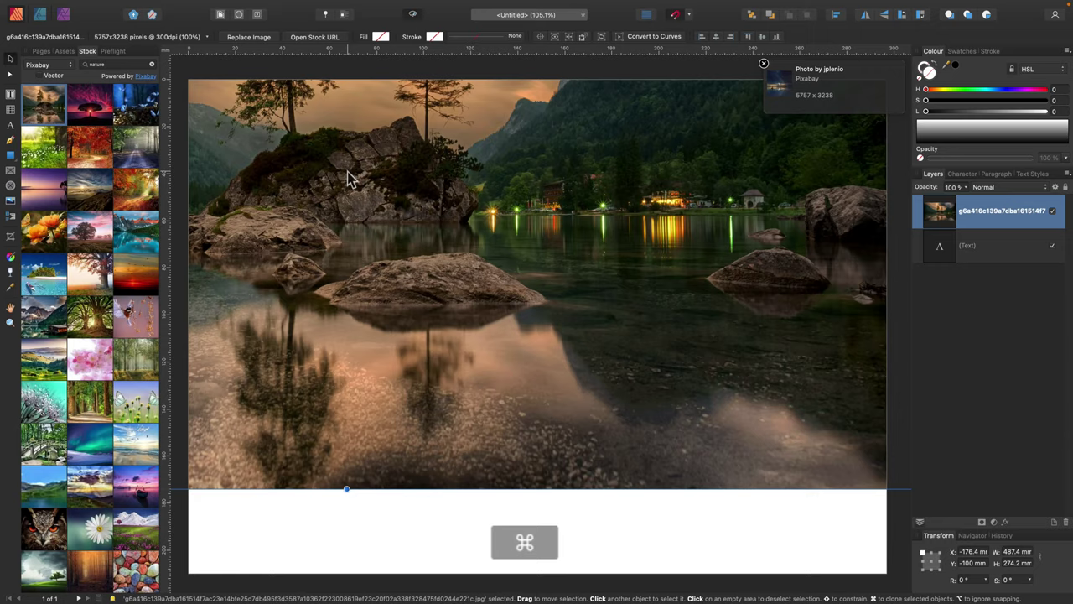
key(super+minus)
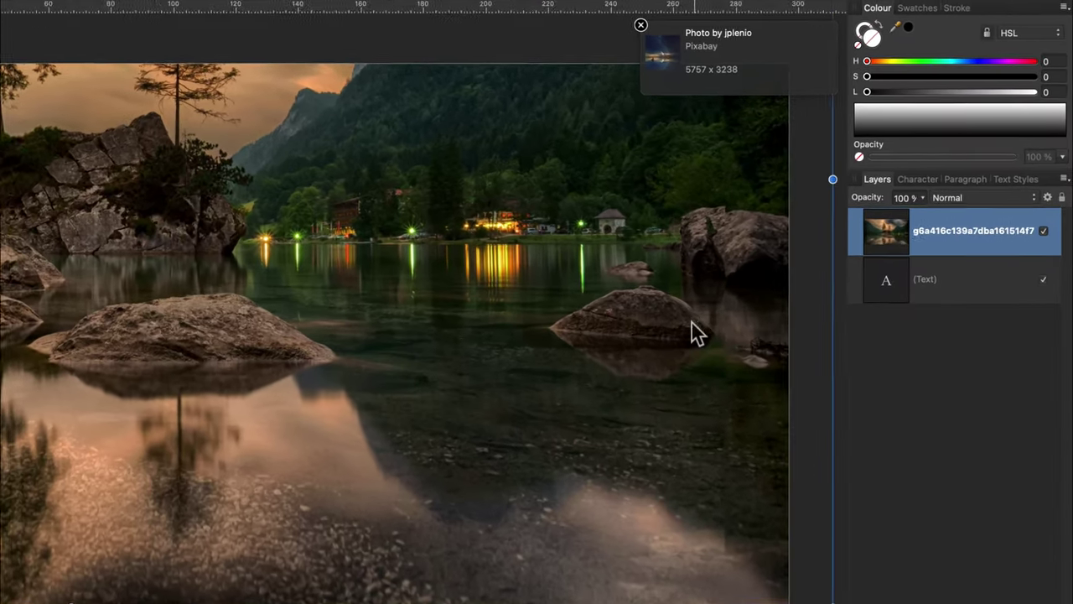
drag(763, 290, 756, 375)
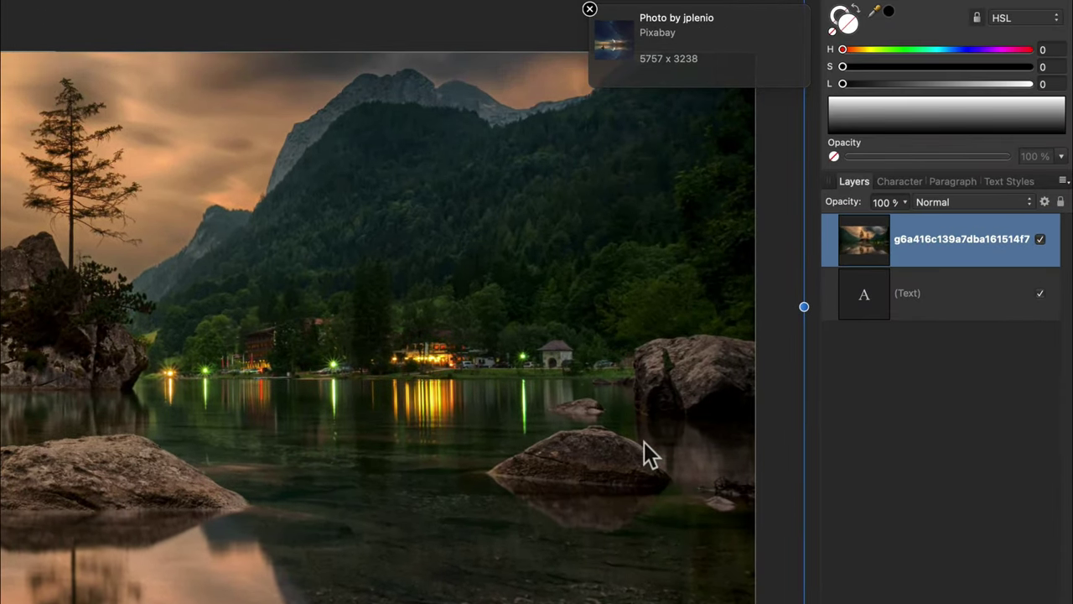
drag(948, 231, 986, 327)
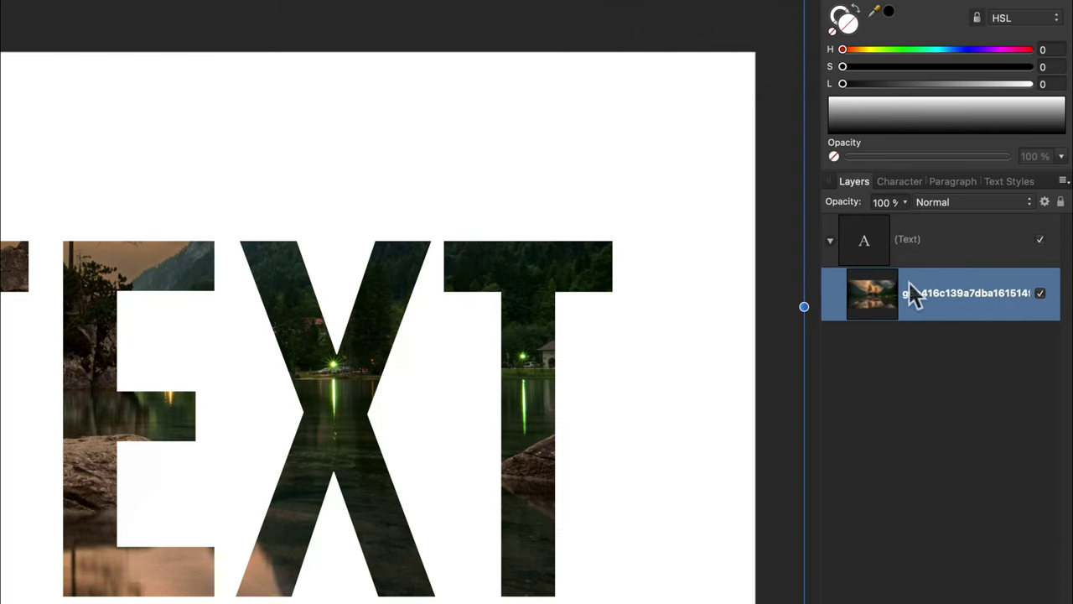
drag(951, 292, 952, 318)
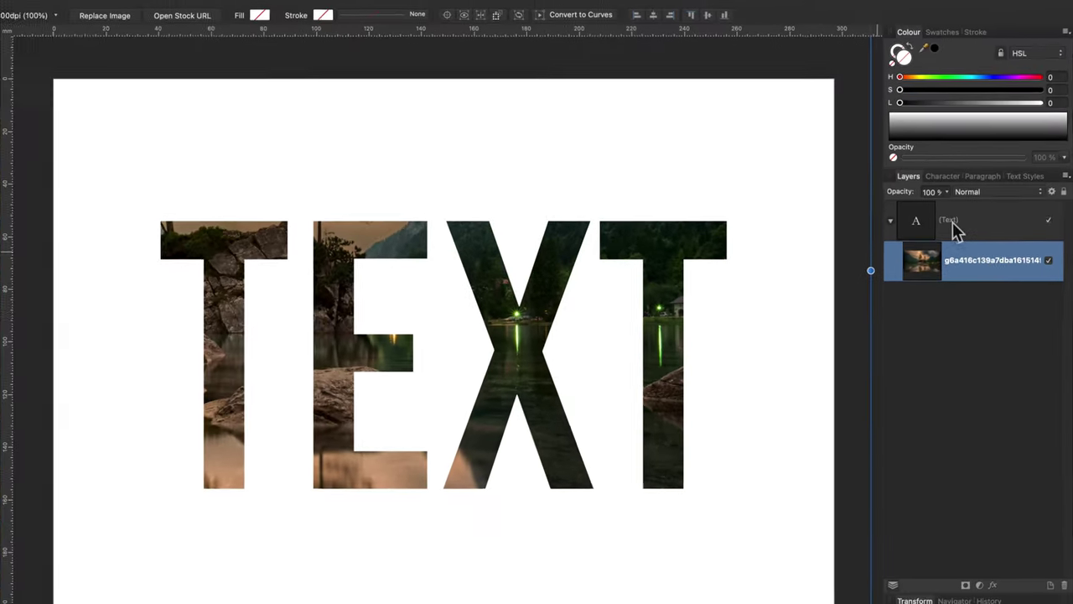
- Shrink the clipped lake photo and move it so the tree and lake sit inside the X
click(952, 225)
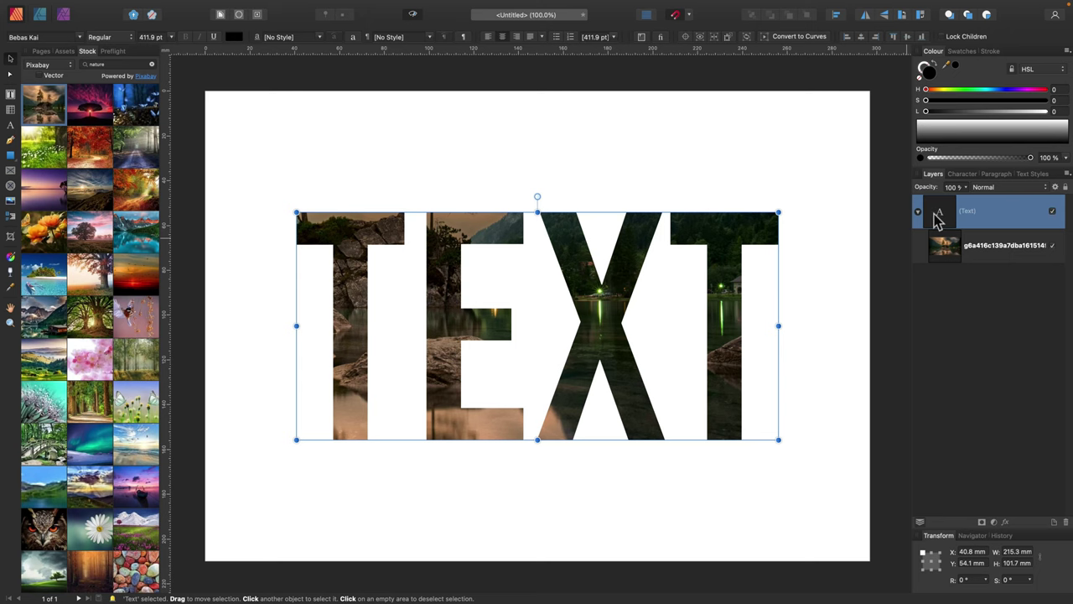
click(968, 247)
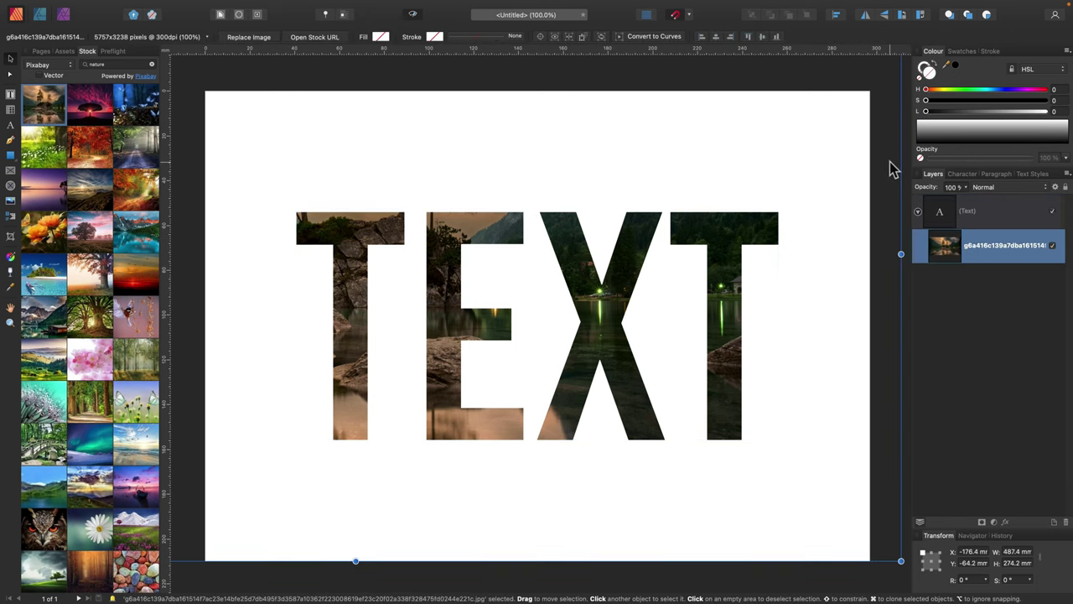
key(super+minus)
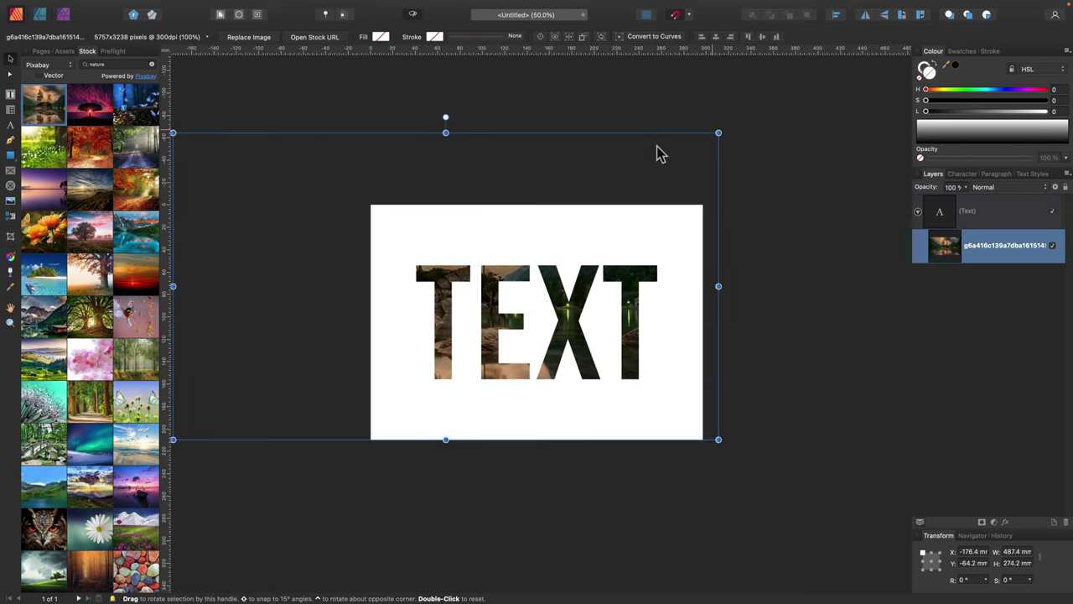
drag(173, 134, 414, 243)
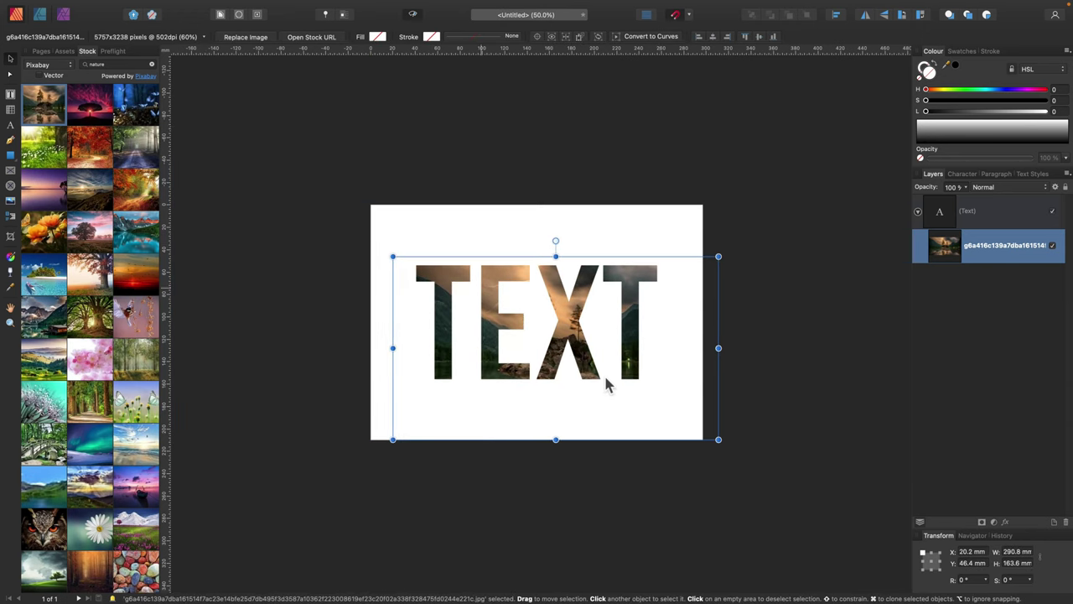
drag(655, 429, 640, 406)
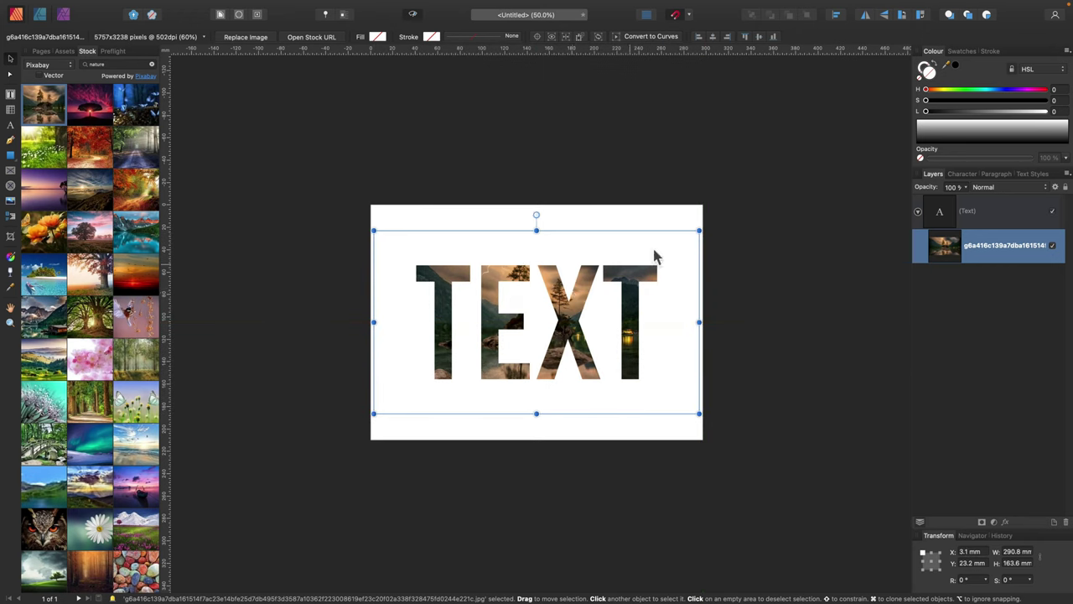
click(1011, 216)
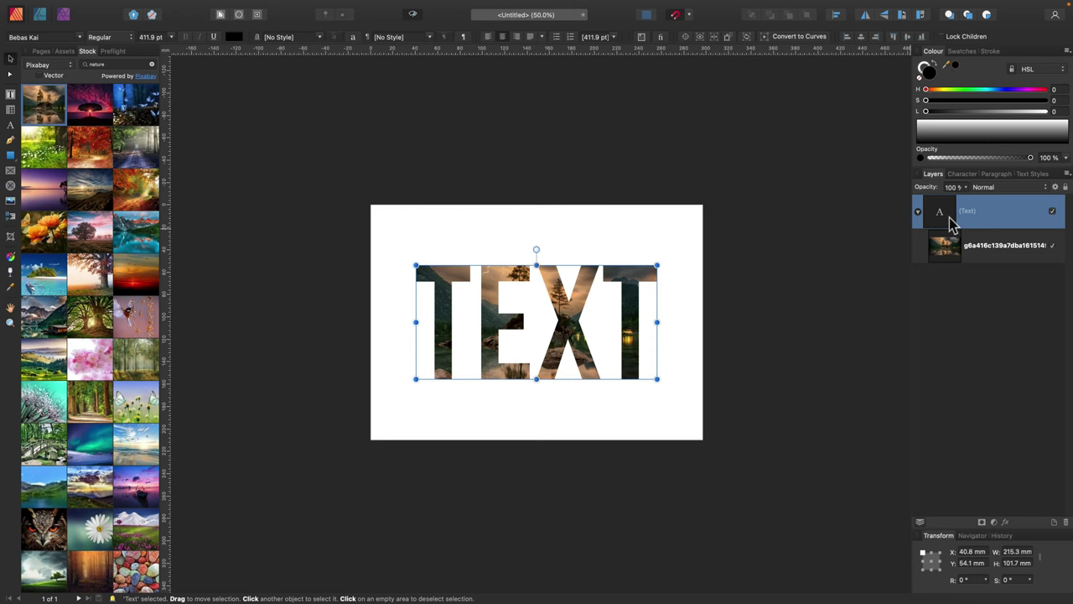
key(super+alt+0)
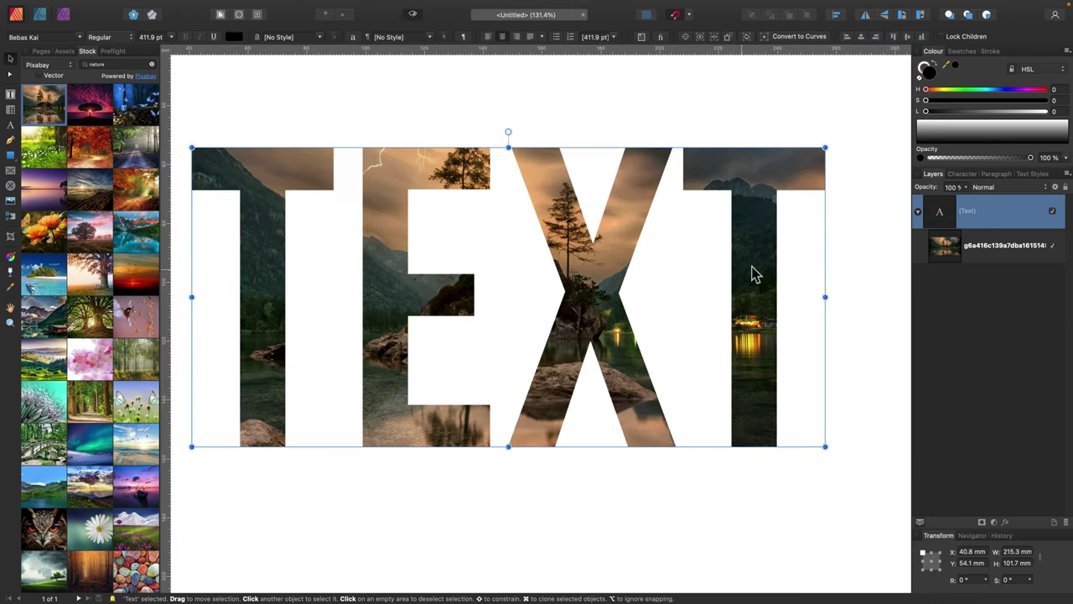
click(753, 272)
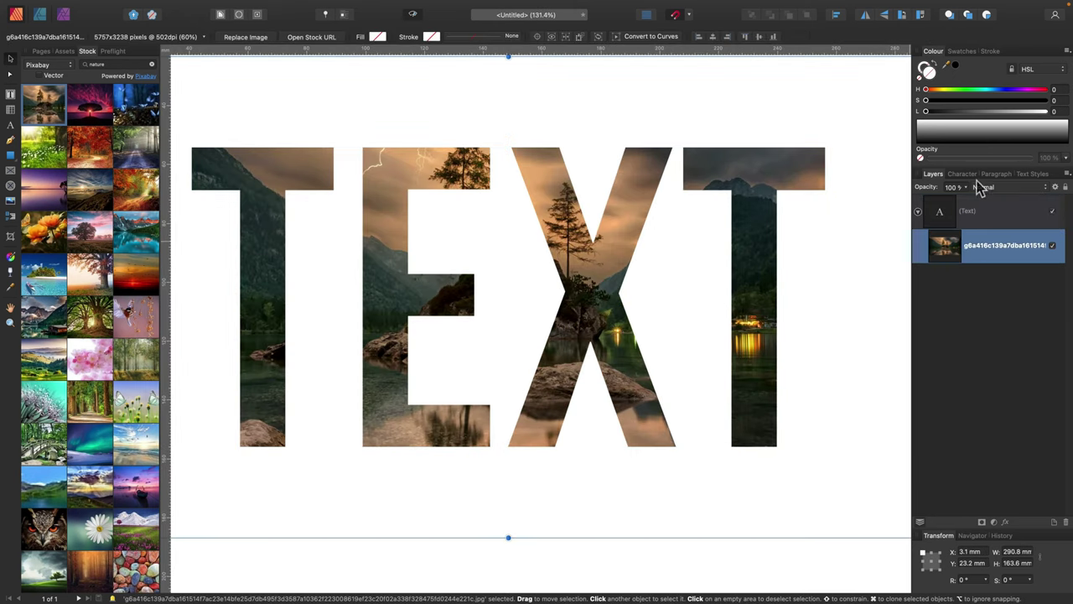
click(944, 215)
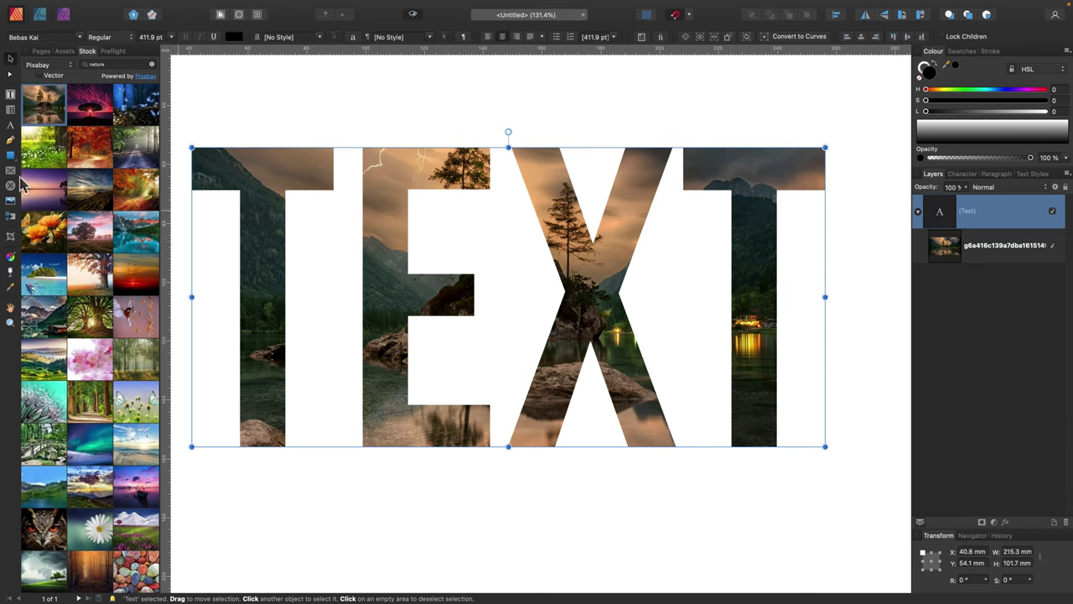
- Change the photo-filled word from TEXT to HELLO and fit the page in view
click(11, 126)
drag(771, 260, 244, 247)
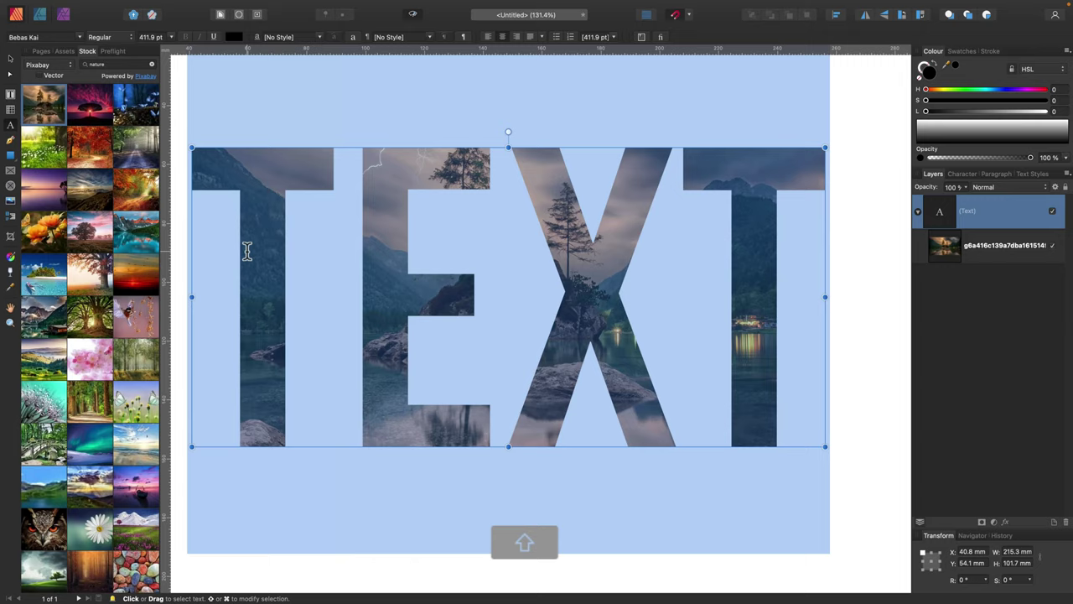
text(HELLO)
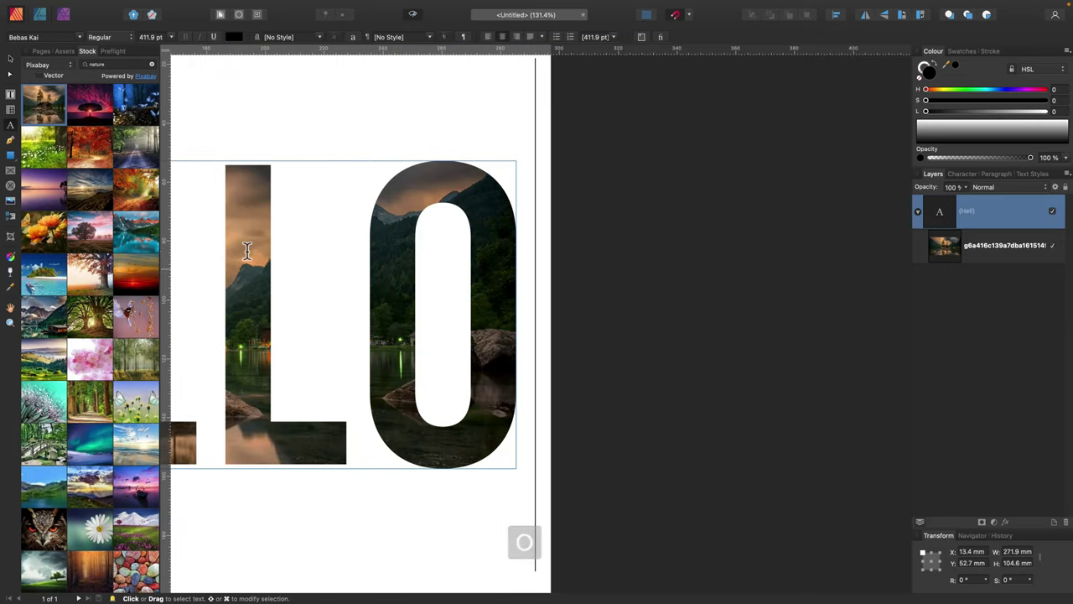
key(super+minus)
key(super+0)
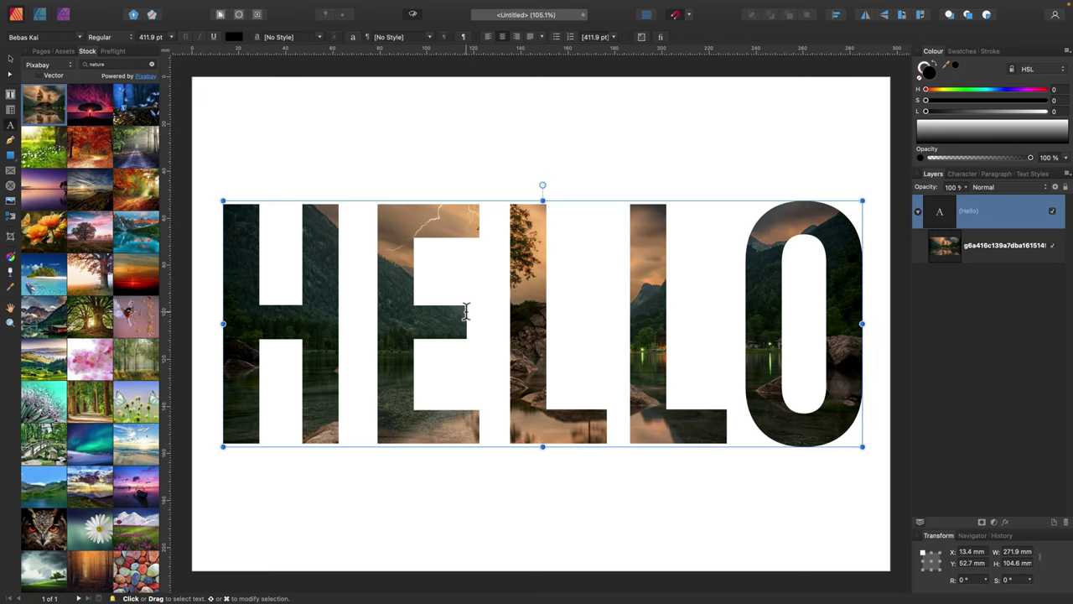
- Delete the lake photo from the HELLO layer and centre the plain black text on the page
click(10, 58)
click(996, 246)
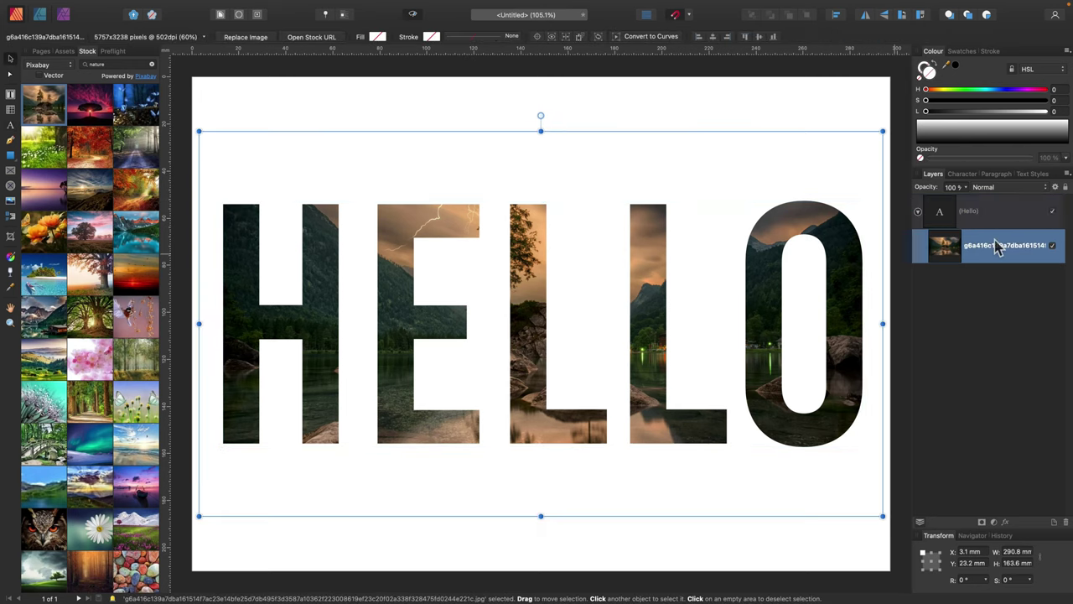
key(BackSpace)
click(999, 219)
key(super+minus)
key(super+minus)
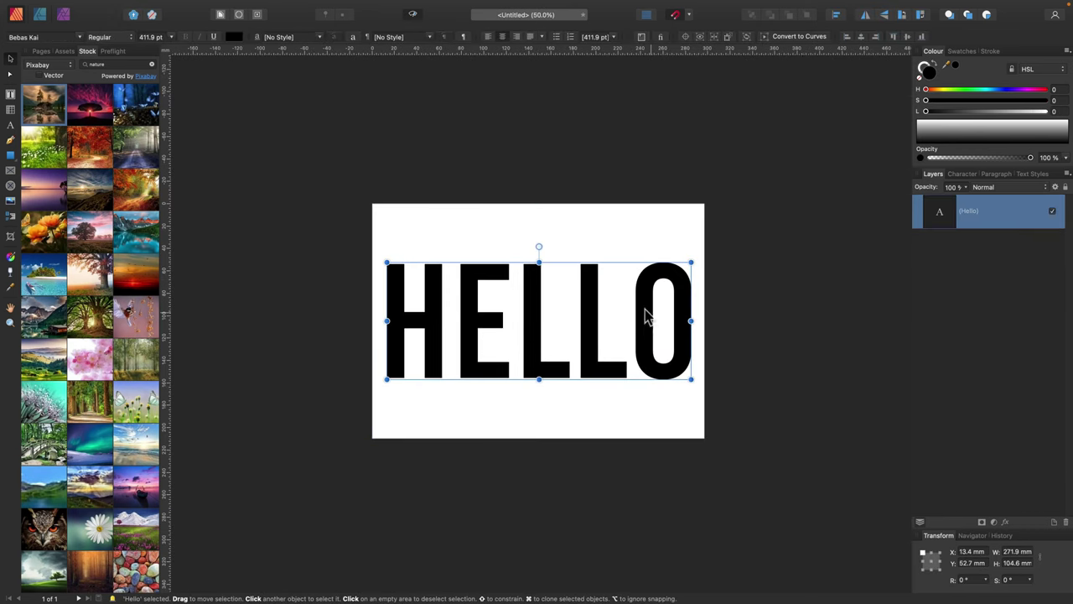
mouse_move(645, 316)
mouse_down()
mouse_move(642, 327)
mouse_move(646, 302)
mouse_up()
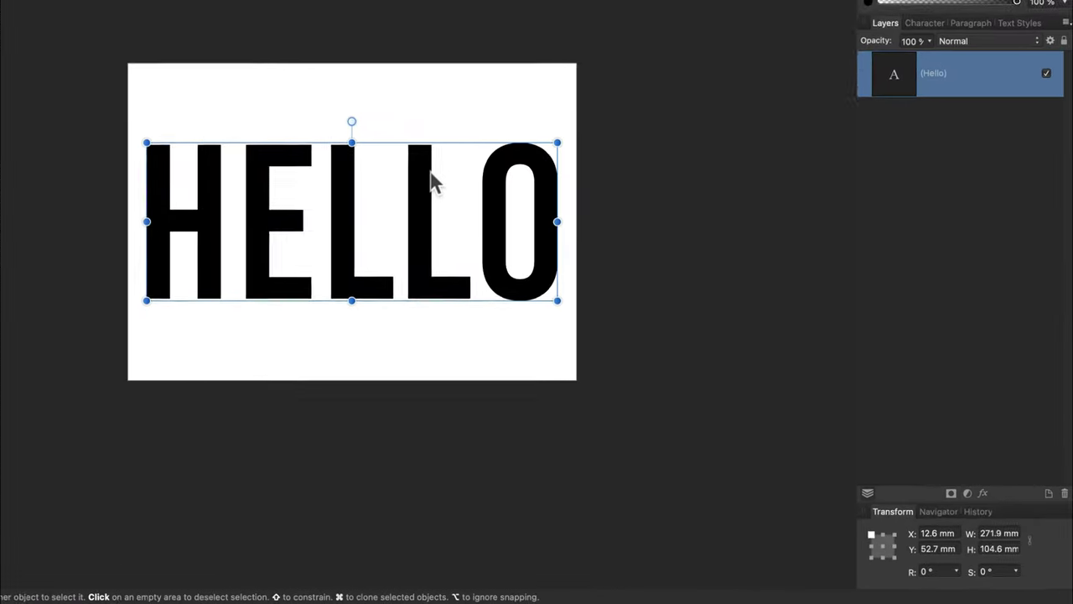
- Convert HELLO to curves and select all five letter curves inside the resulting group
right_click(590, 286)
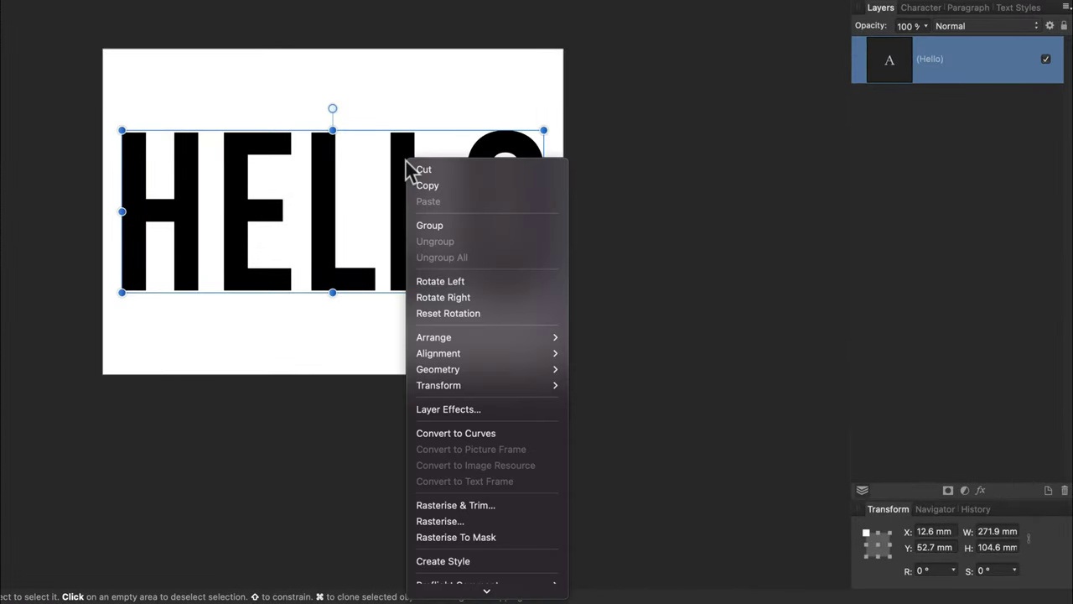
click(463, 436)
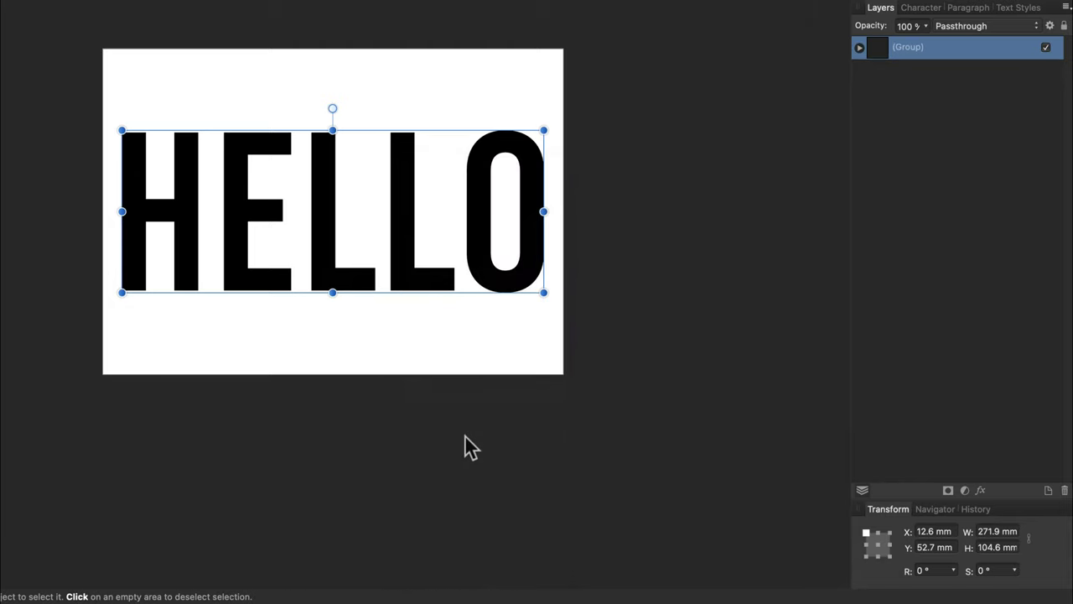
key(super+0)
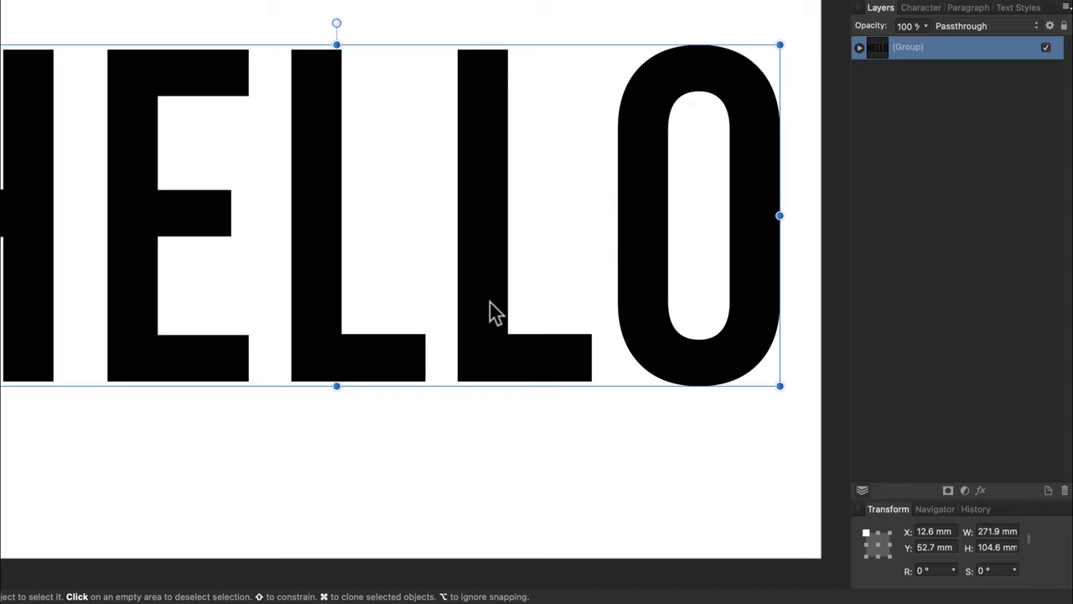
right_click(490, 300)
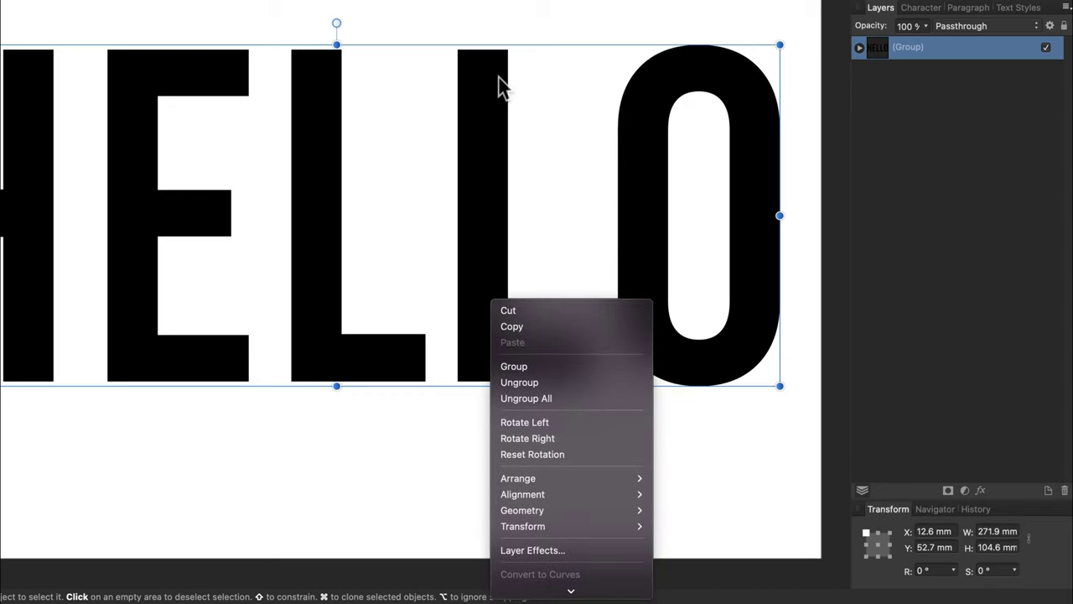
scroll(492, 79, down, 3)
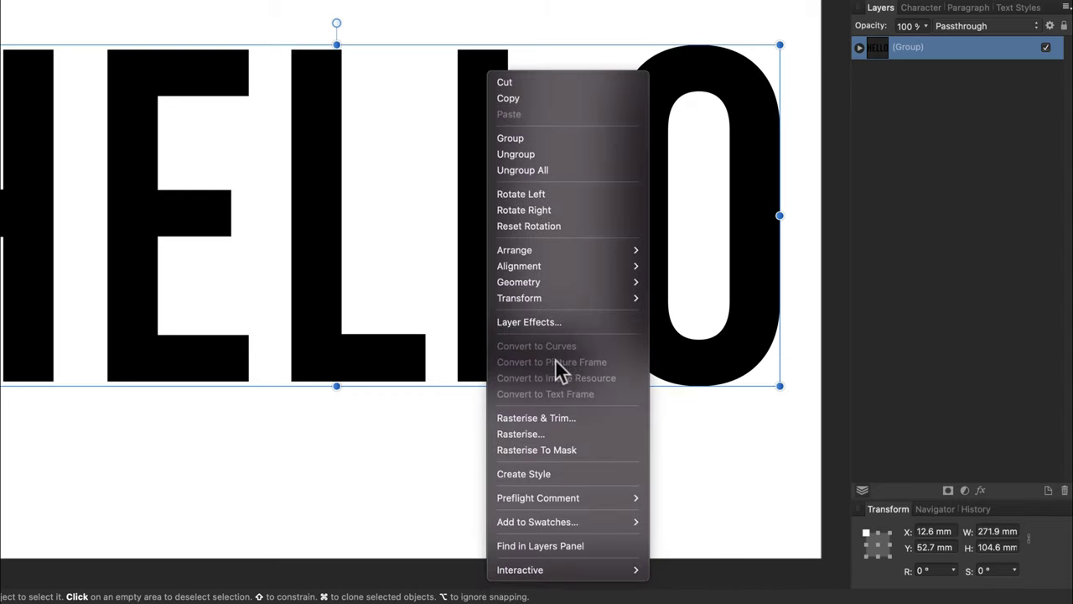
click(859, 48)
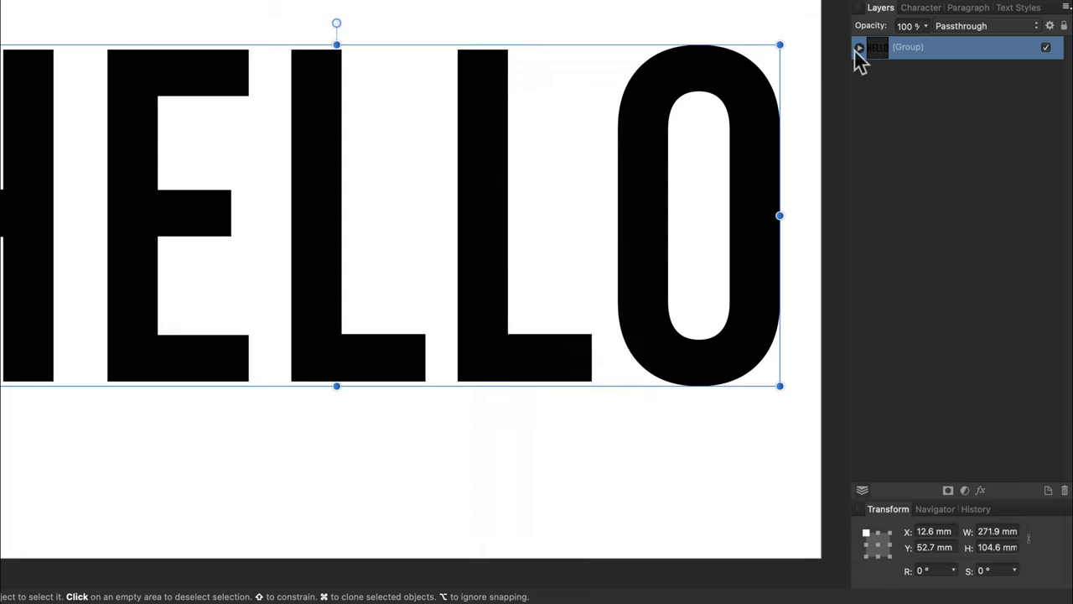
click(859, 48)
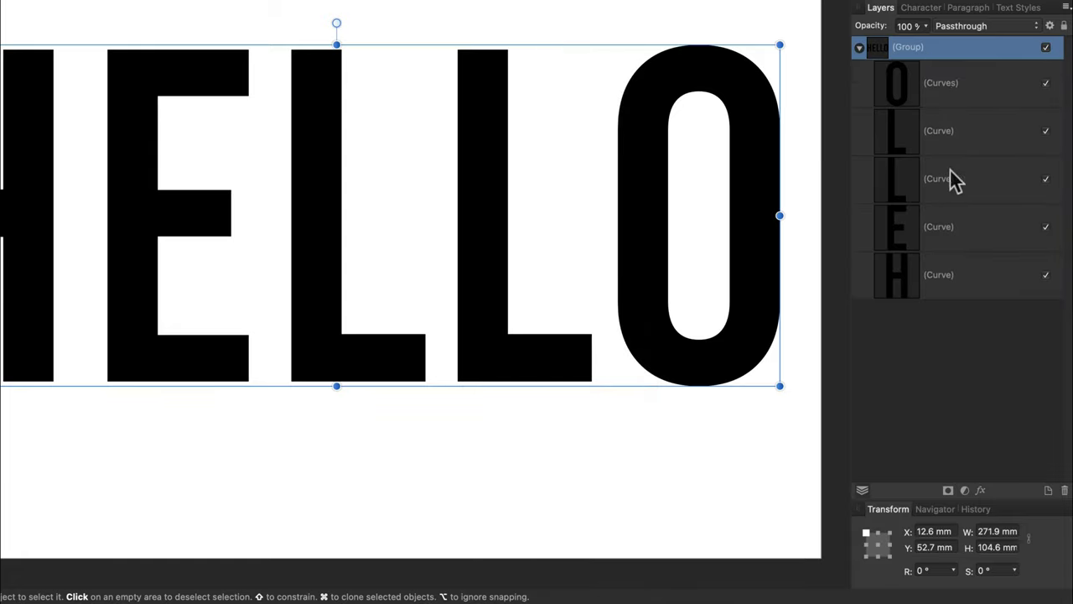
click(981, 100)
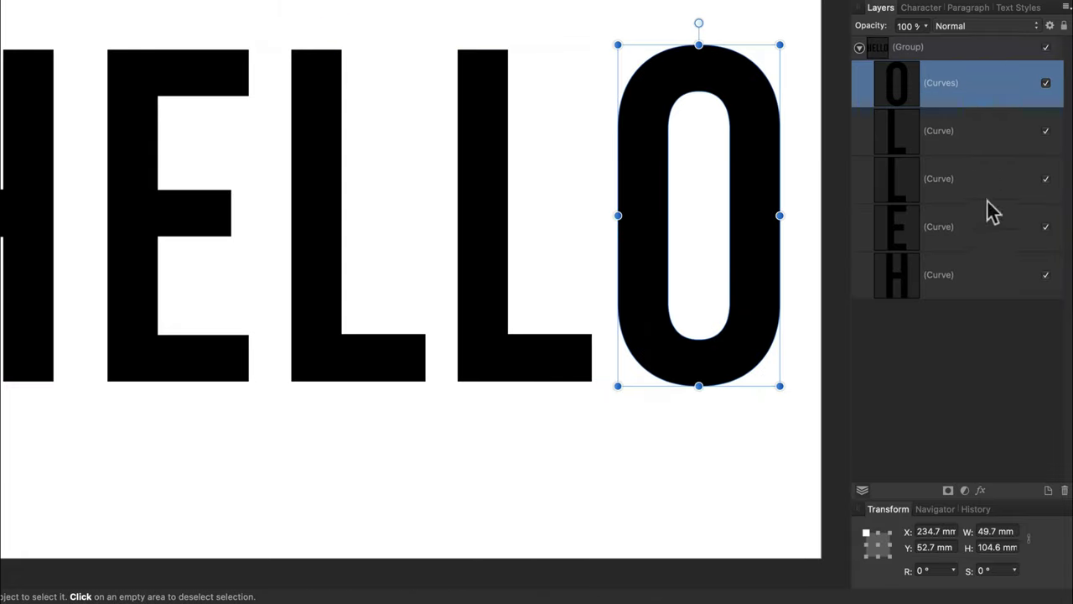
shift+click(991, 277)
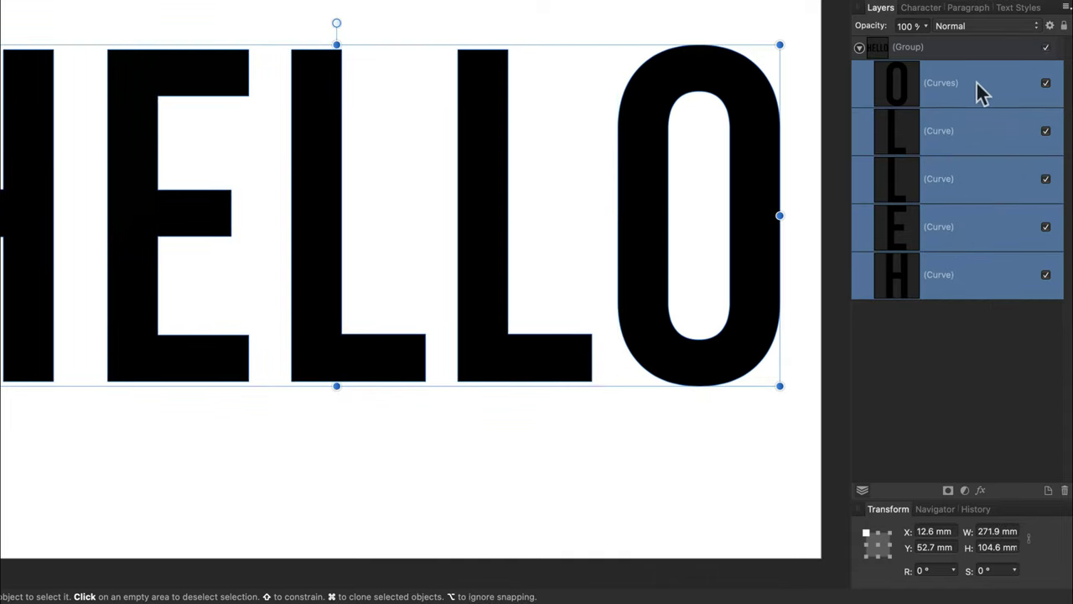
- Merge the five letters with Geometry > Add and ungroup to leave one HELLO curve
right_click(650, 112)
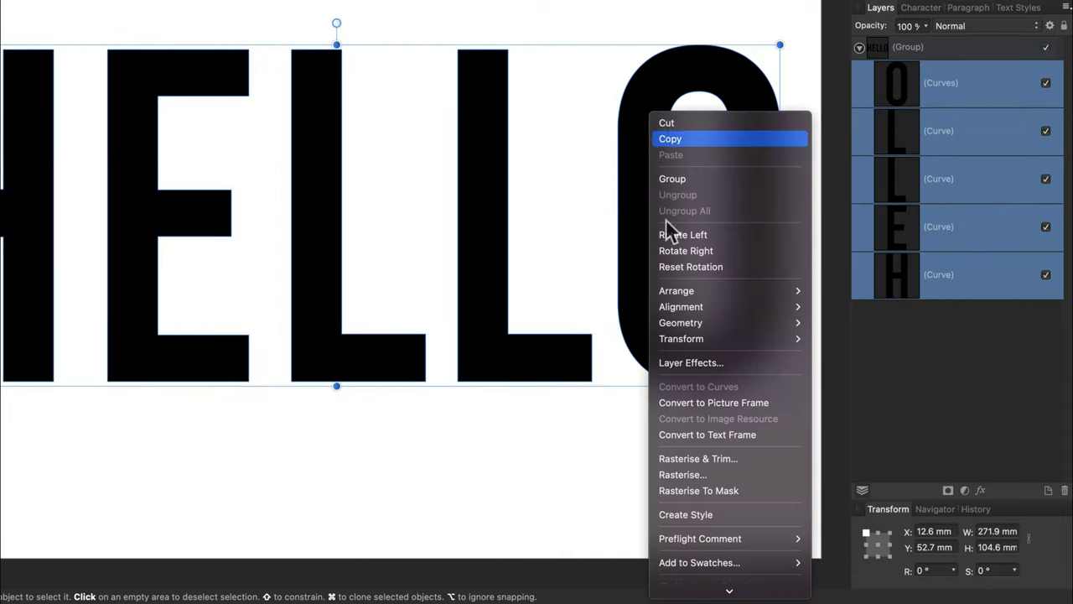
mouse_move(682, 323)
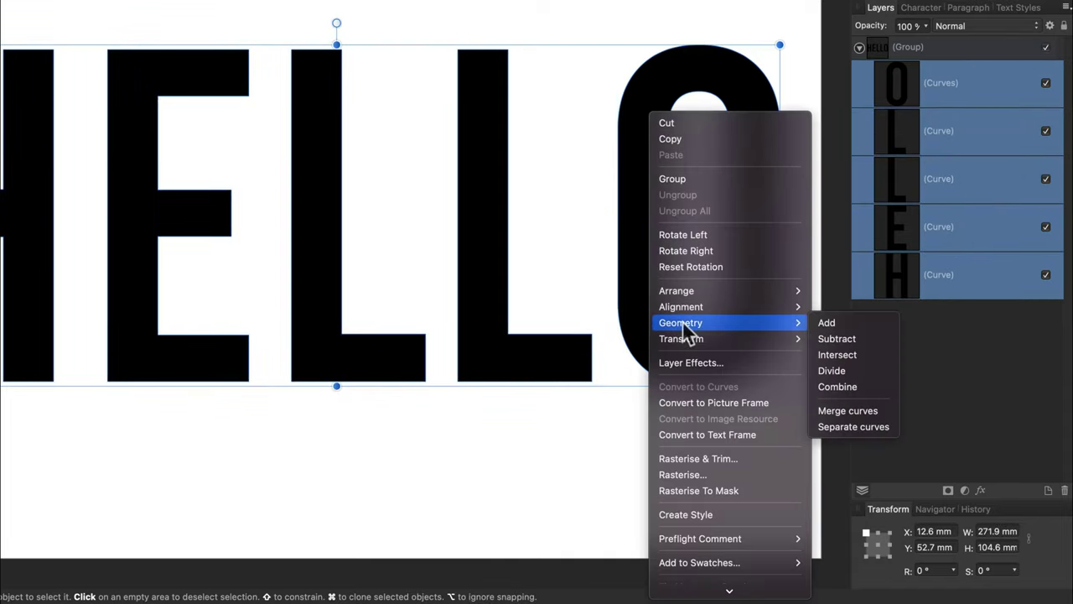
click(838, 322)
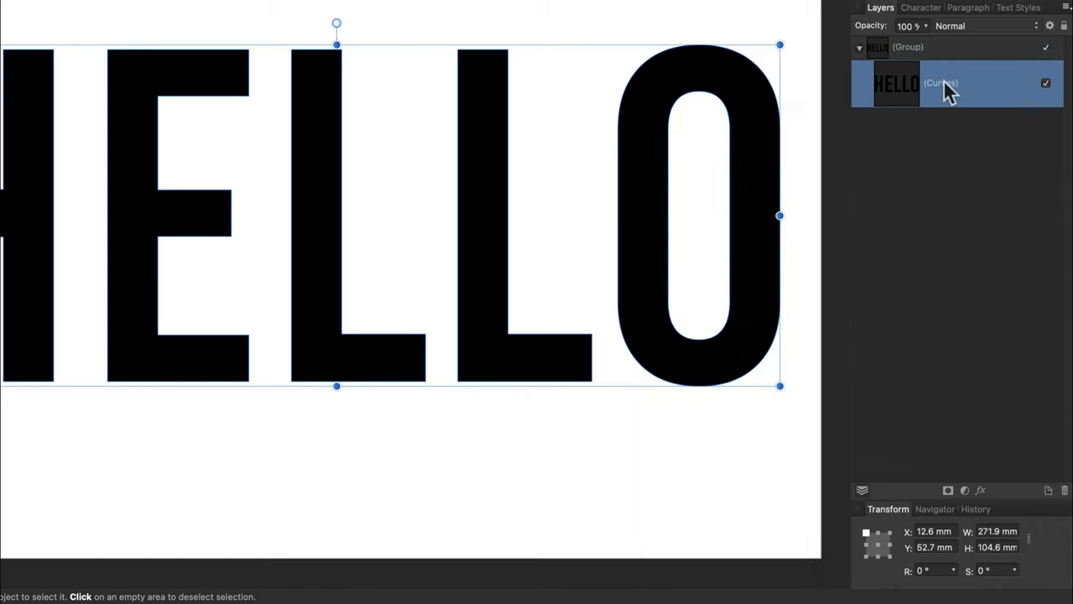
click(922, 48)
right_click(941, 52)
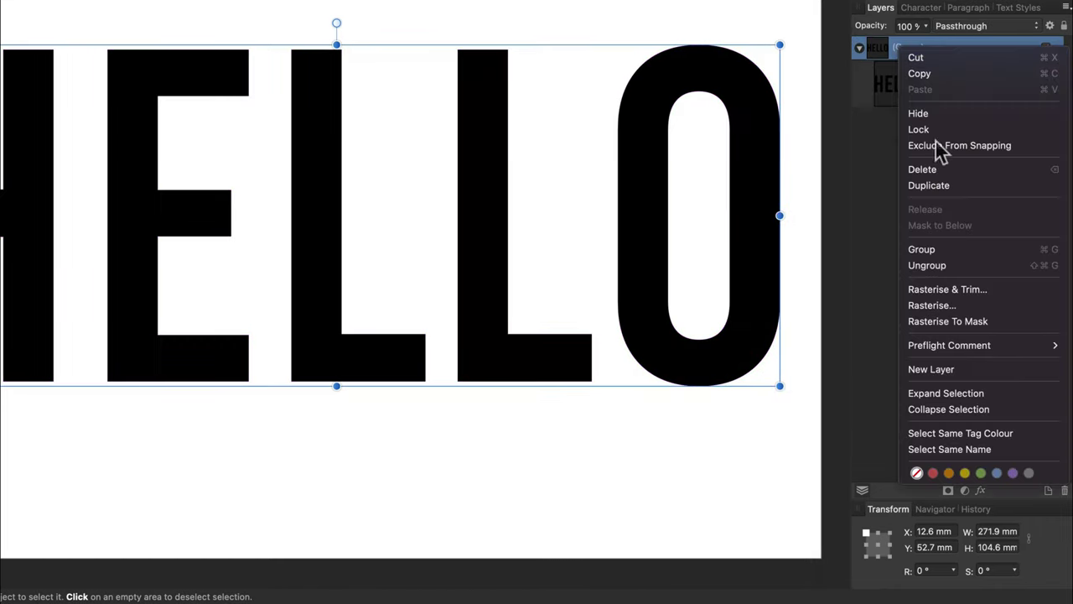
click(926, 263)
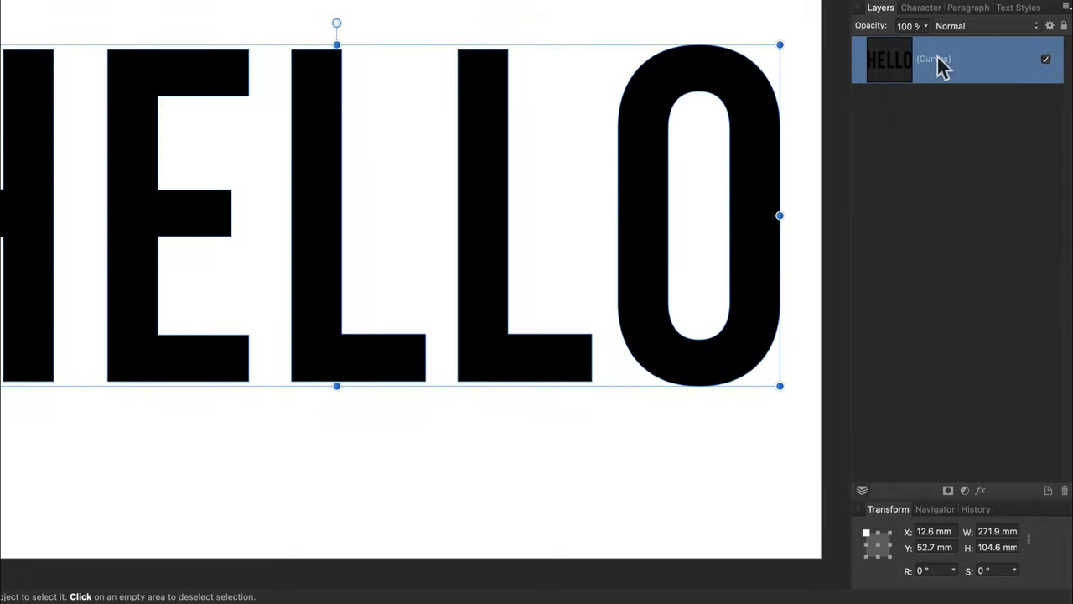
right_click(650, 133)
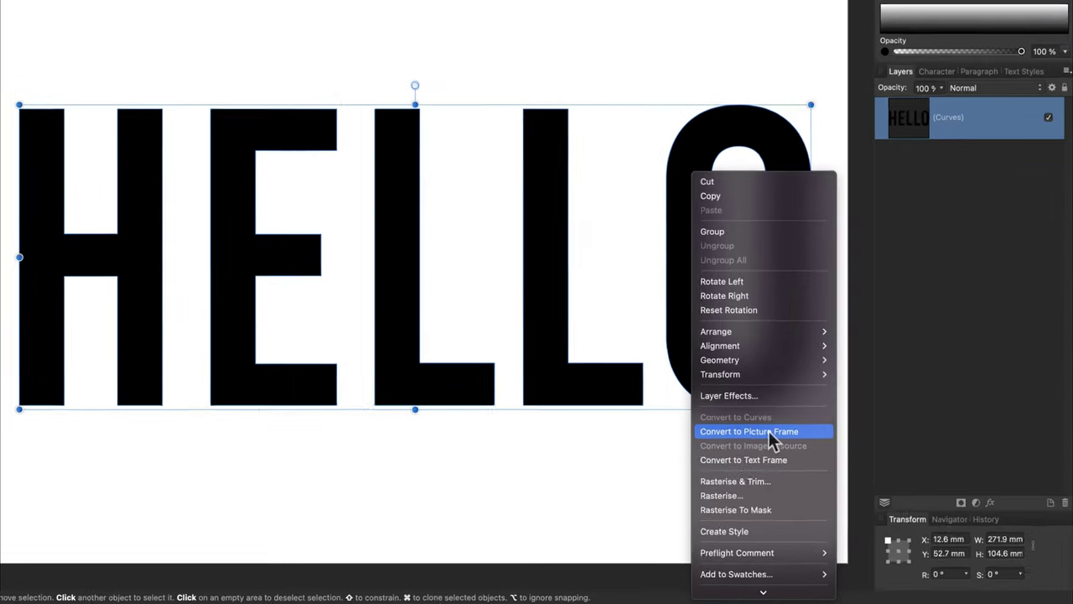
- Make HELLO a picture frame holding a Pixabay sunset-with-birds photo, enlarged and repositioned to fit
click(734, 410)
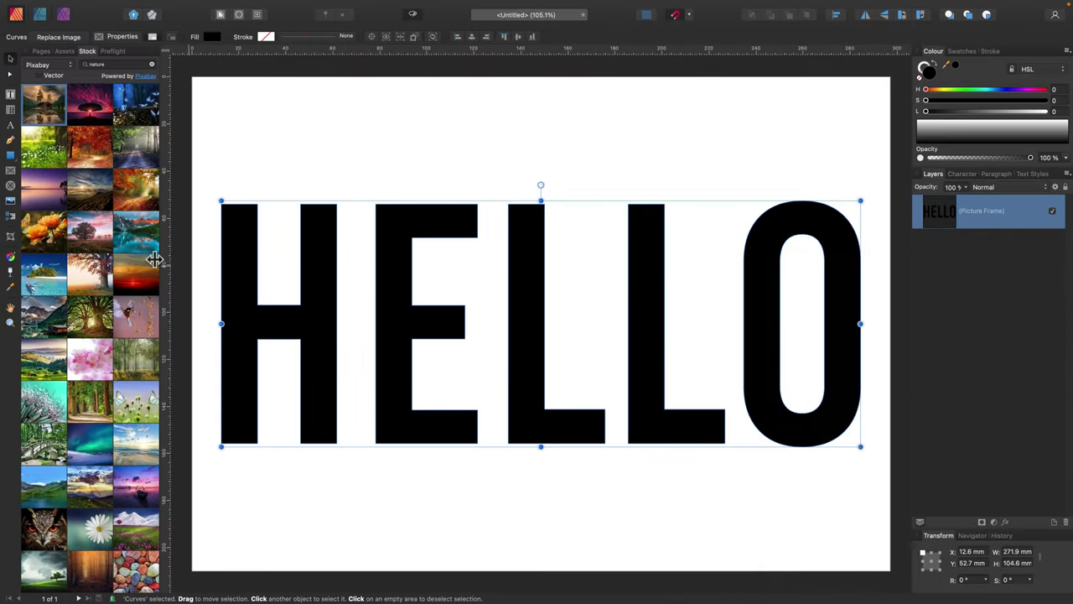
drag(146, 262, 377, 319)
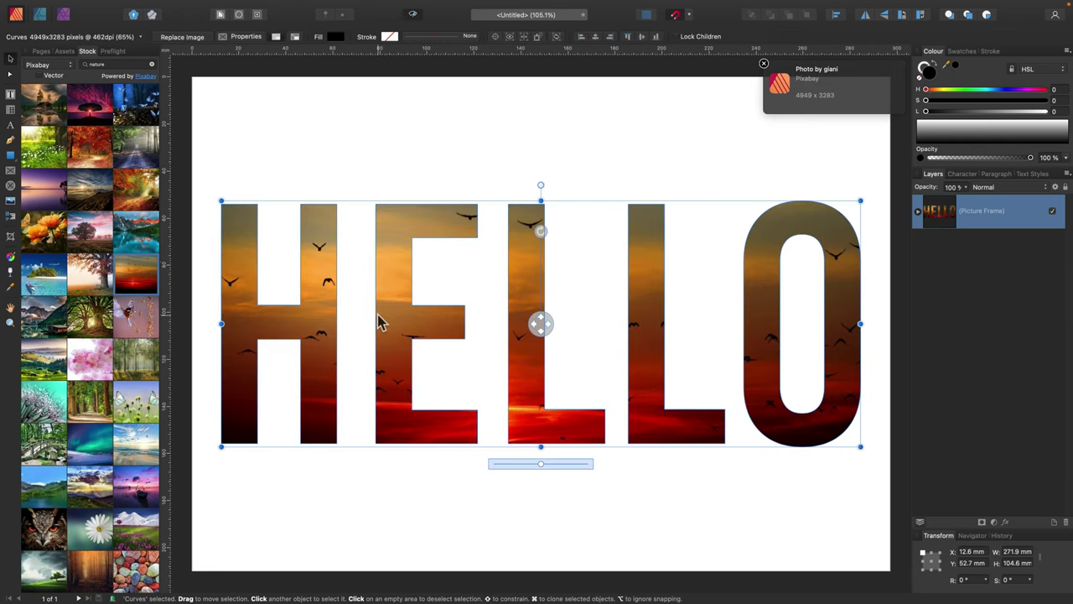
key(super+minus)
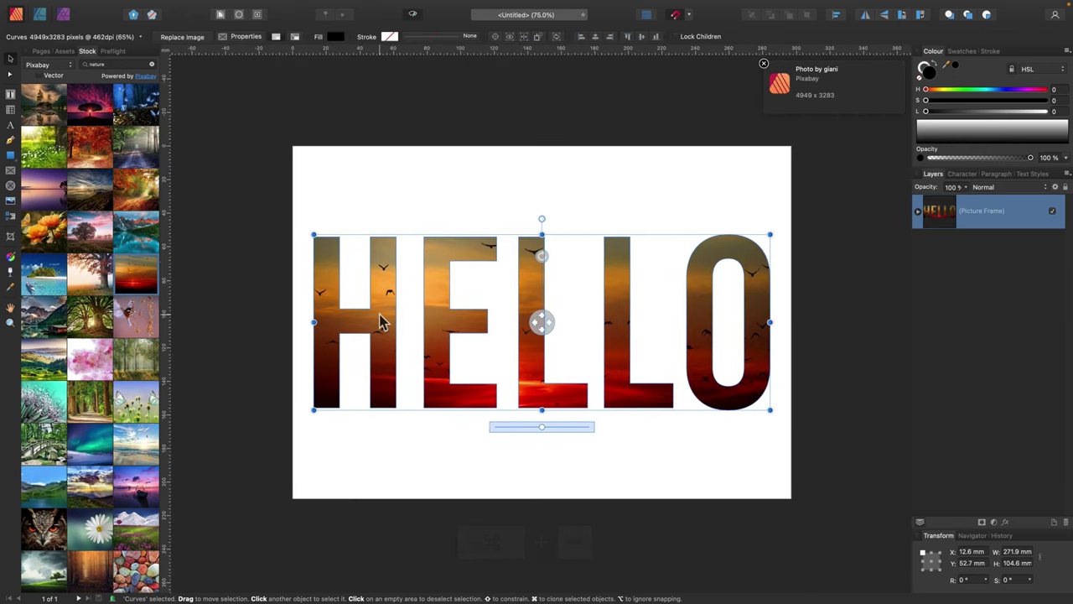
drag(541, 322, 539, 259)
drag(543, 333, 543, 327)
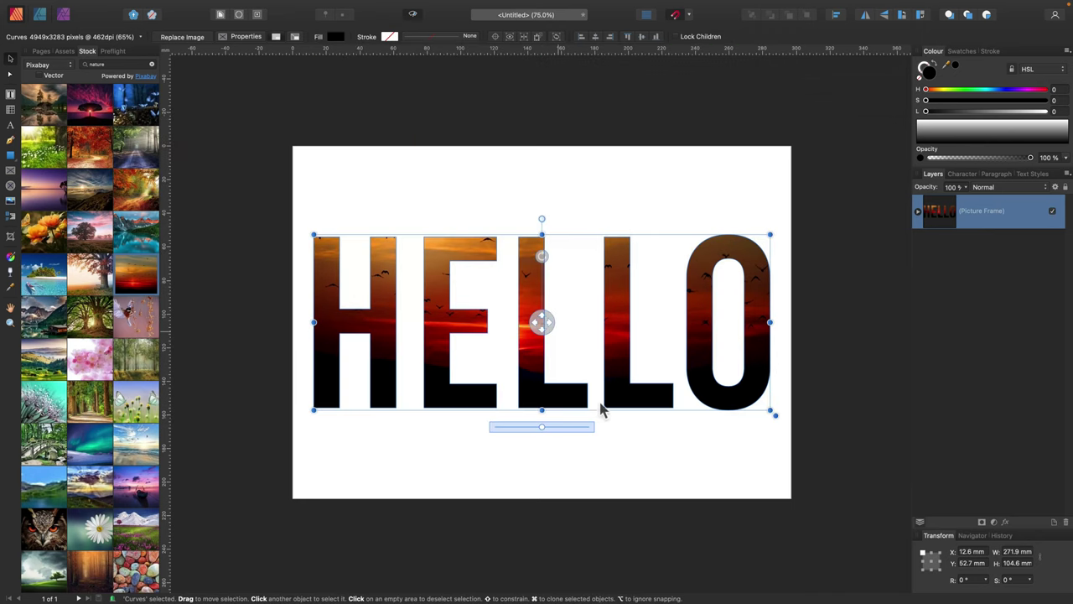
mouse_move(542, 428)
mouse_down()
mouse_move(568, 428)
mouse_move(511, 427)
mouse_move(557, 428)
mouse_move(551, 433)
mouse_up()
- Undo the photo fill, frame and curve conversions back to plain editable HELLO text
click(574, 458)
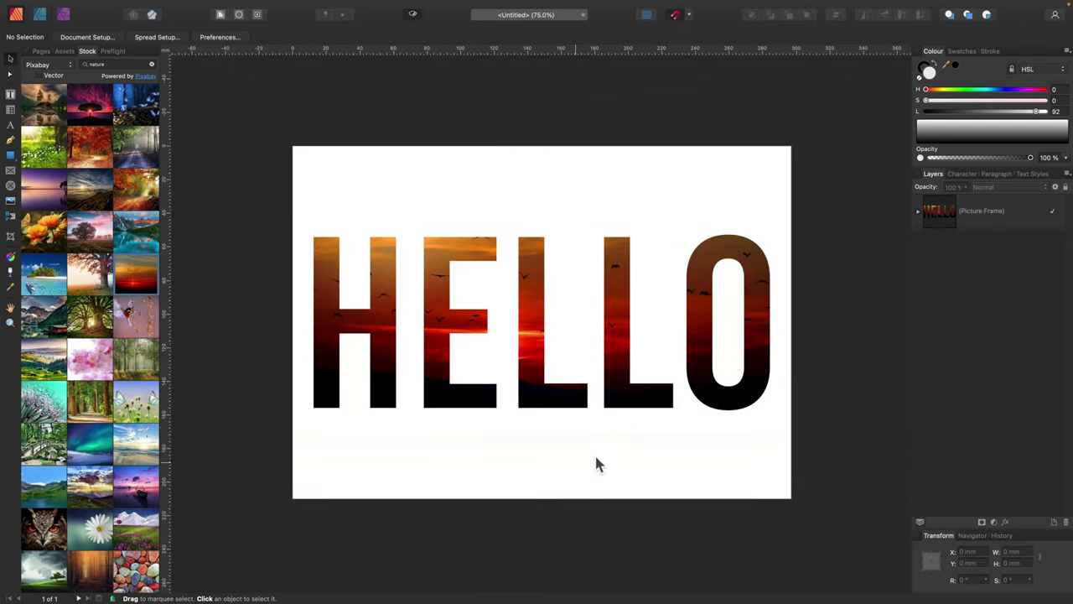
key(super+z)
key(super+z)
key(super+z)
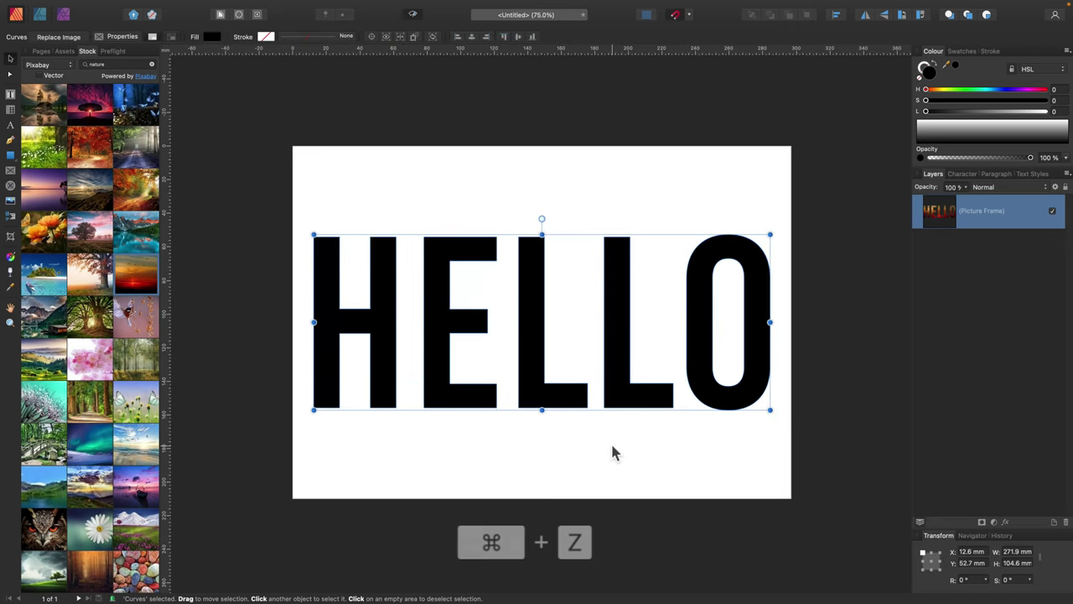
key(super+z)
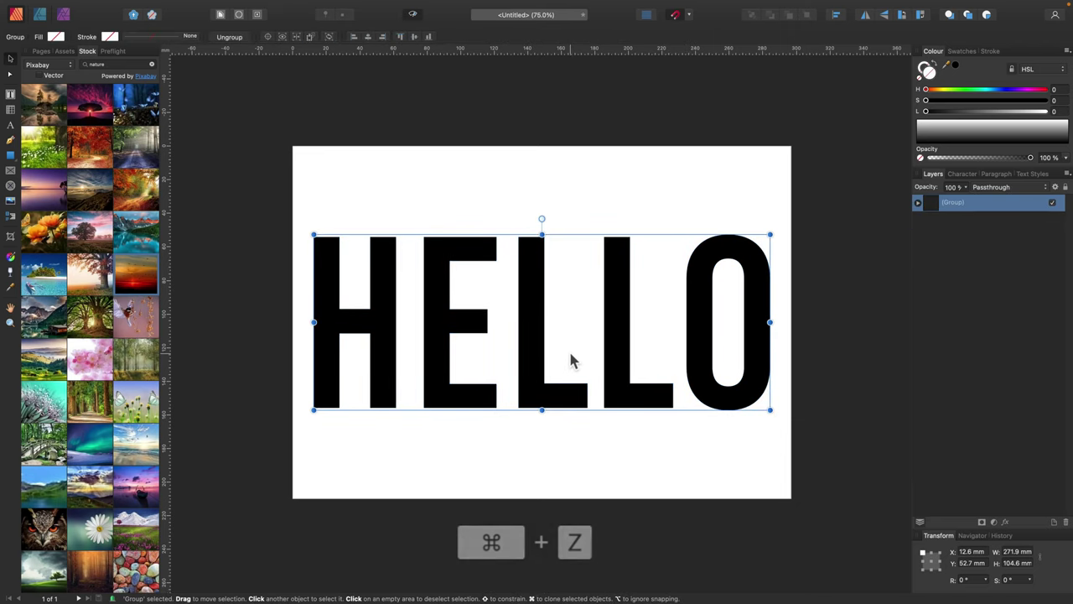
key(super+z)
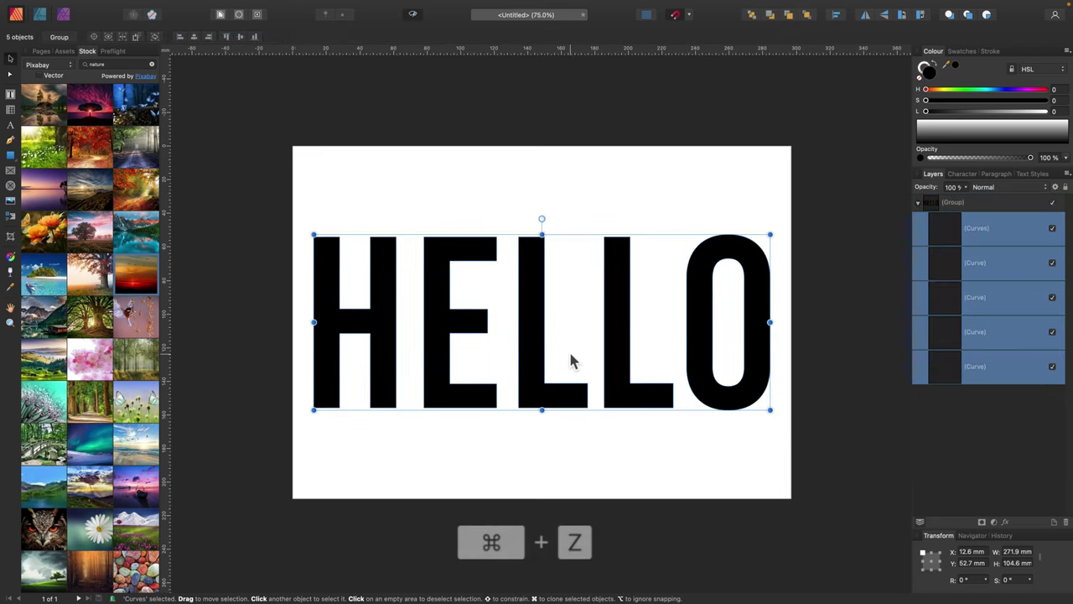
key(super+z)
key(super+z)
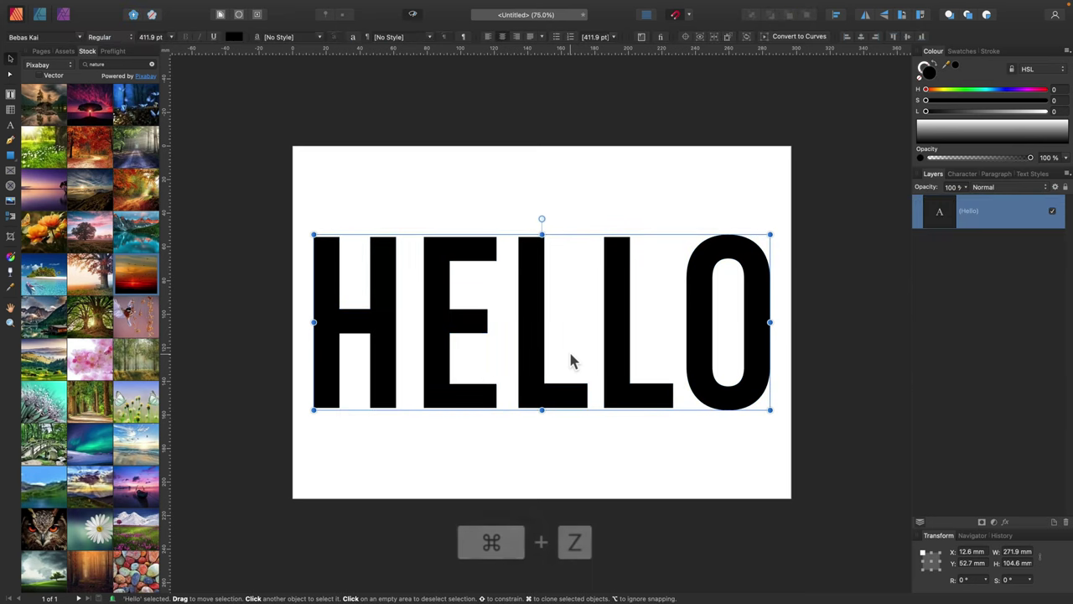
- Replace the word HELLO with STORY in the art text
double_click(534, 334)
drag(744, 350, 316, 351)
text(story)
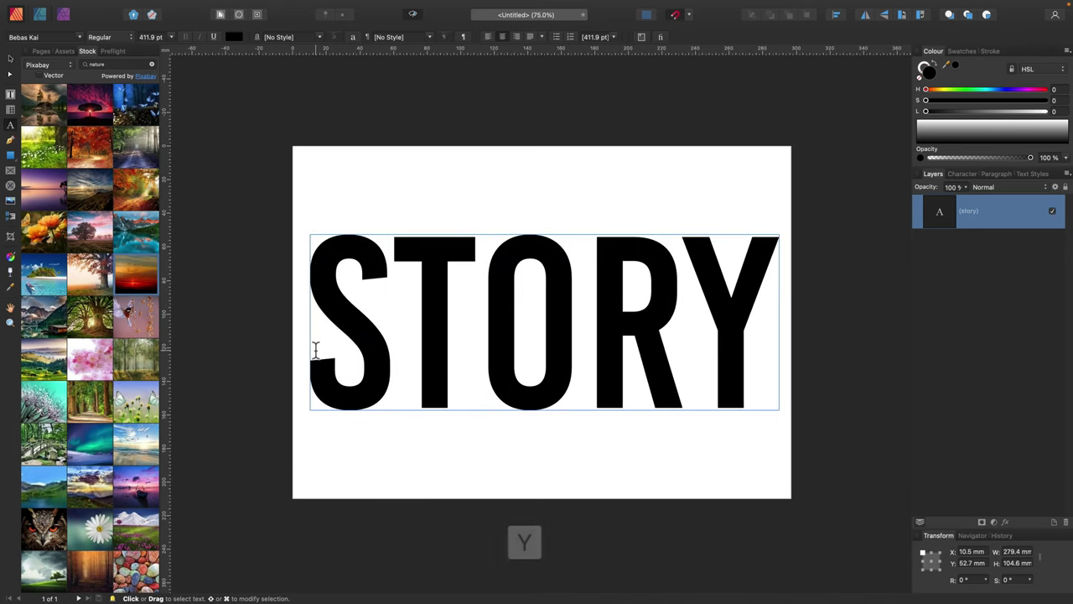
key(Escape)
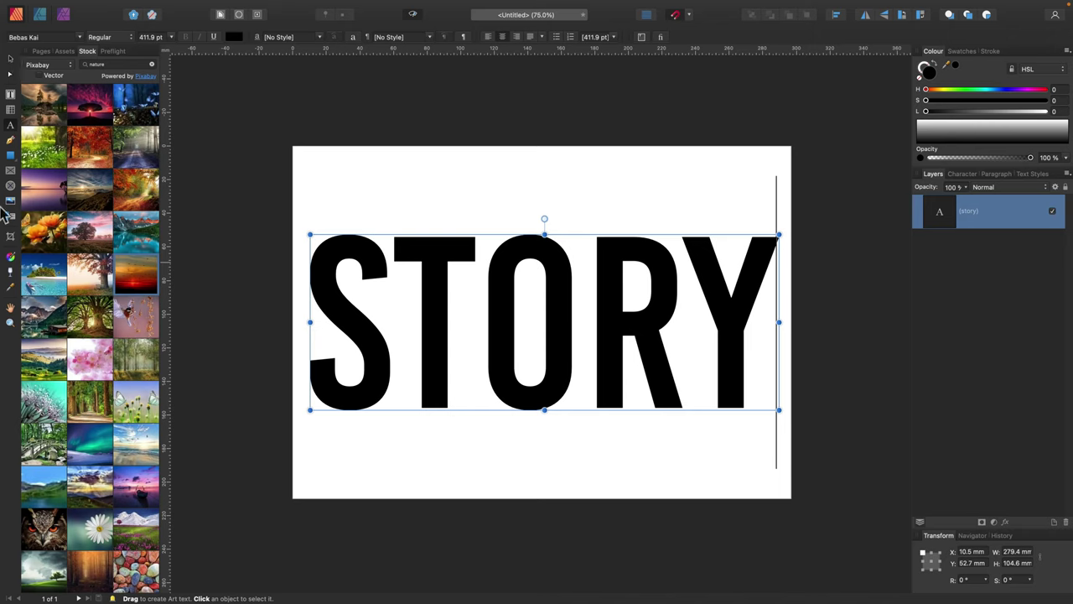
- Draw a strokeless black rectangle over the page and narrow it to 148.5 mm wide
click(10, 155)
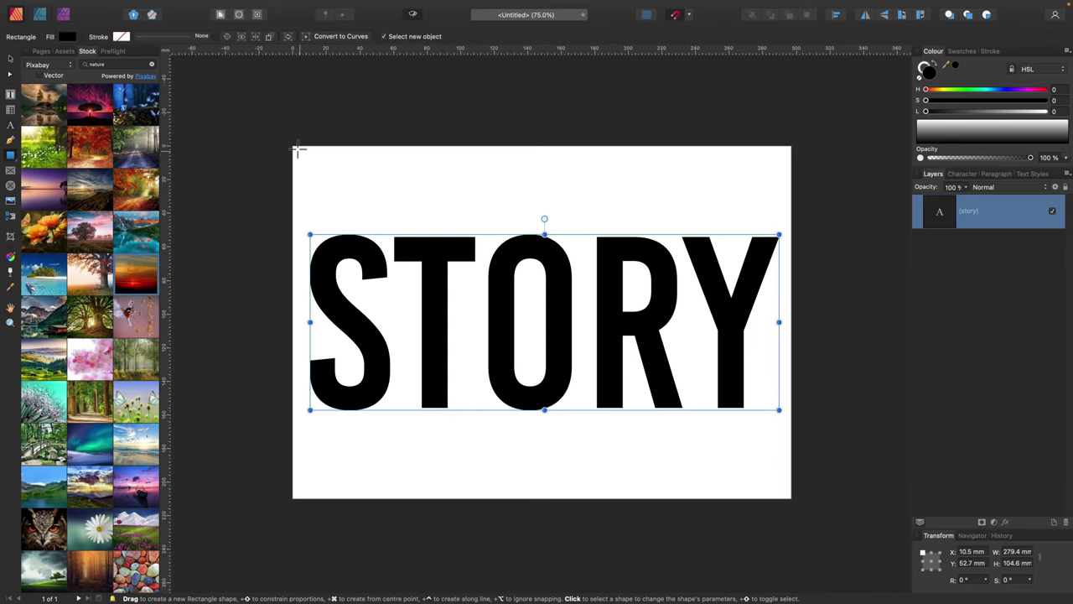
drag(294, 147, 791, 498)
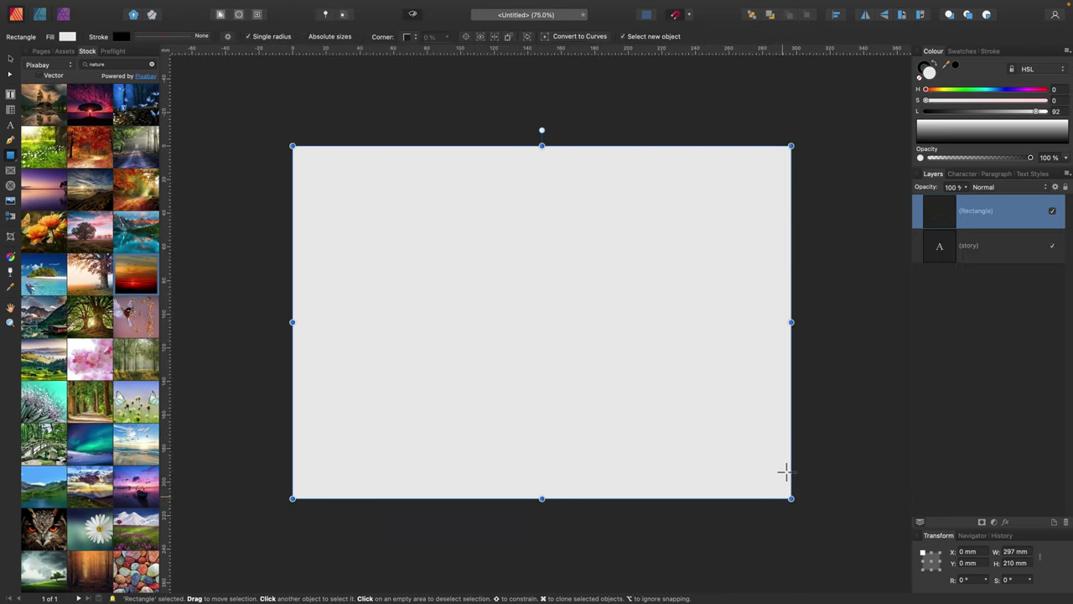
click(927, 65)
click(920, 78)
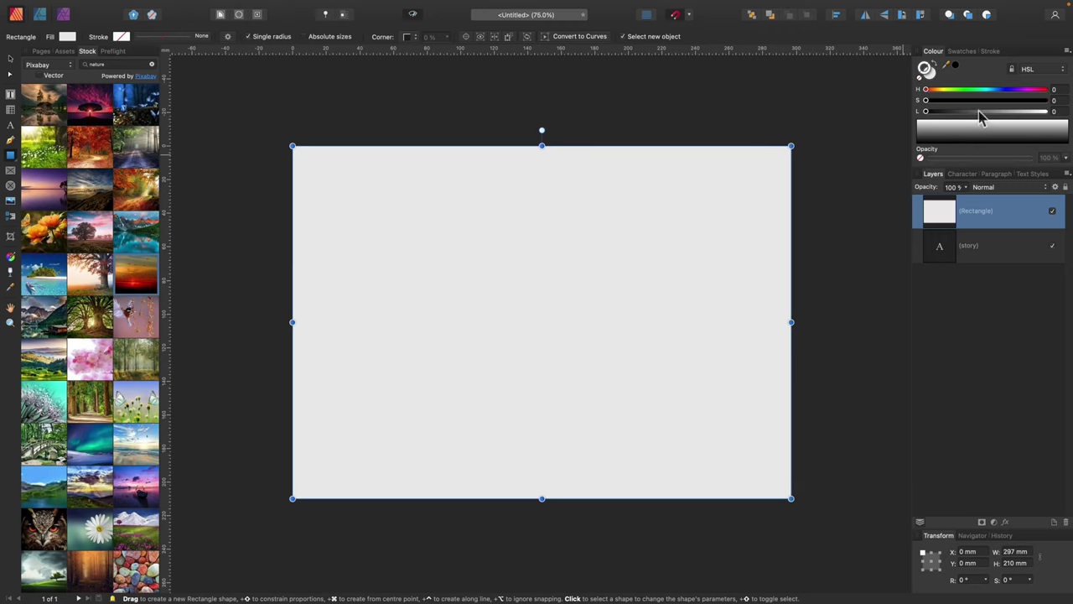
drag(980, 112, 889, 115)
click(921, 77)
click(925, 69)
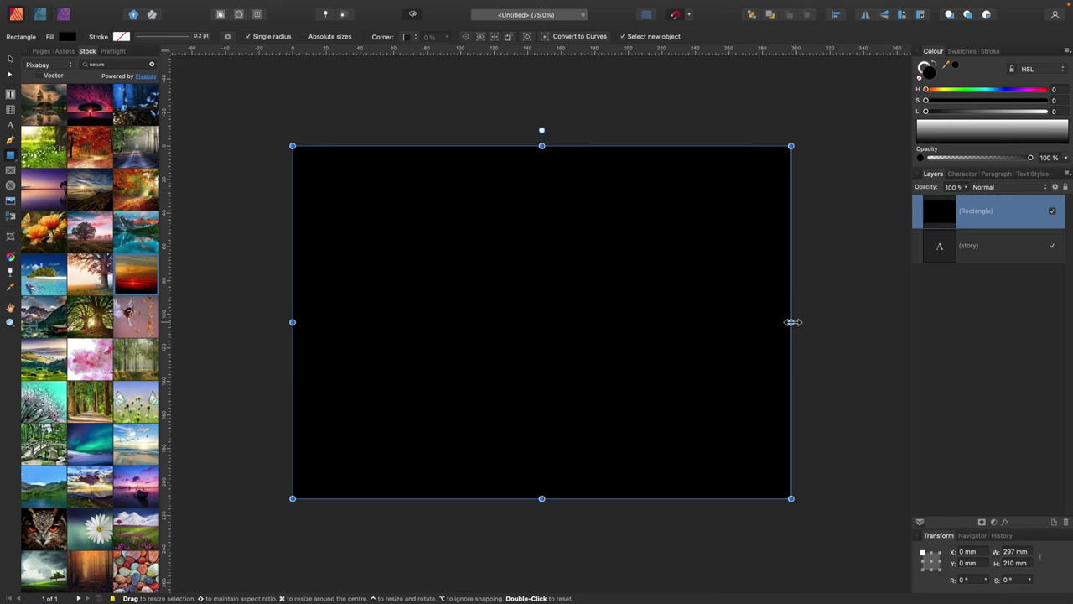
drag(791, 322, 536, 322)
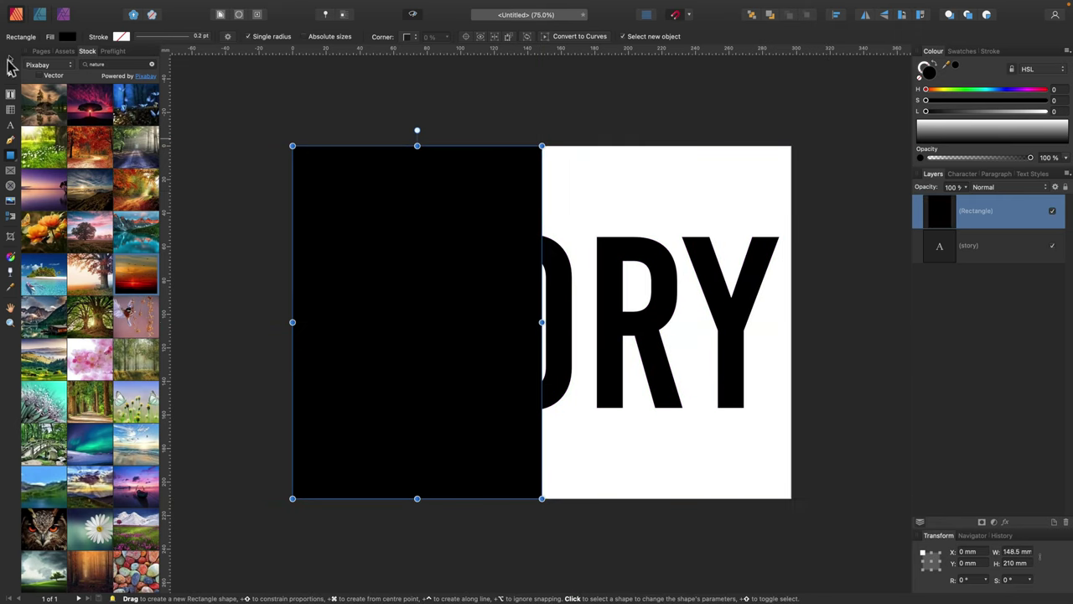
click(11, 60)
click(617, 325)
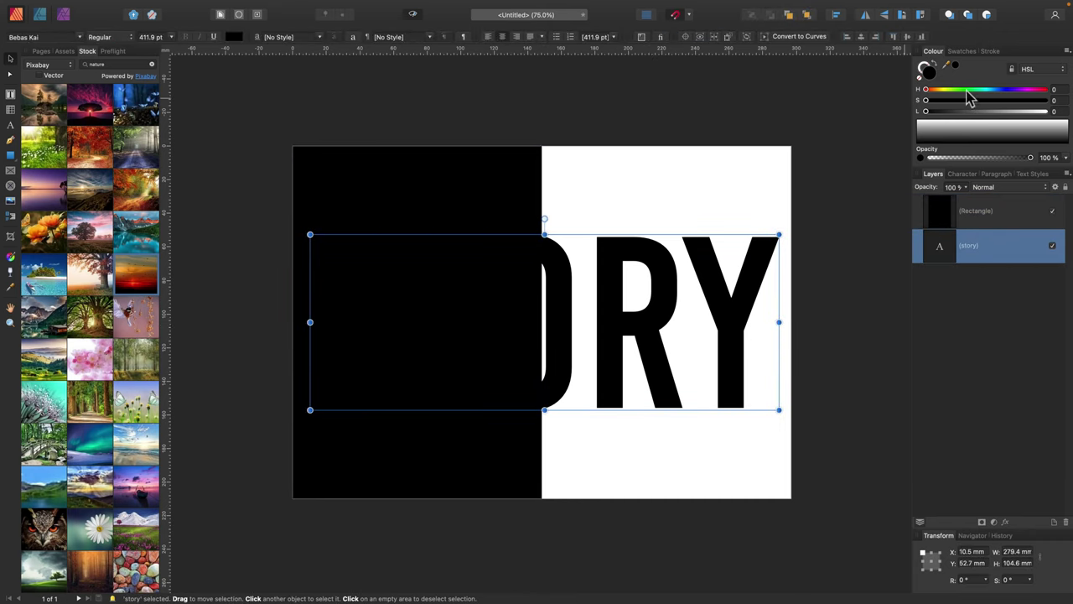
- Make the STORY text grey (Lightness 43) and move its layer above the black rectangle
click(978, 113)
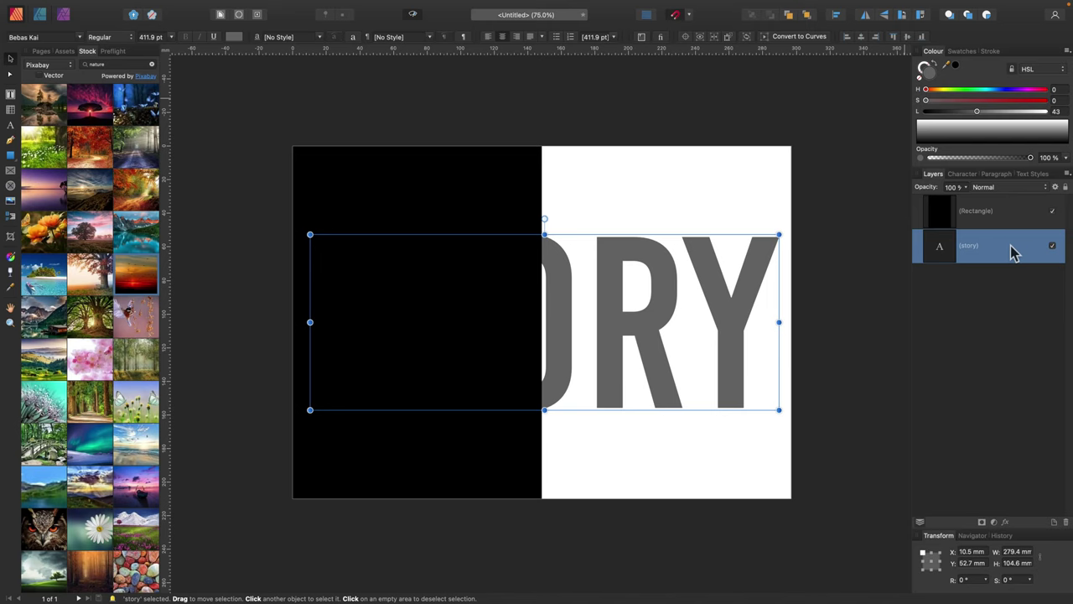
drag(1012, 251, 992, 211)
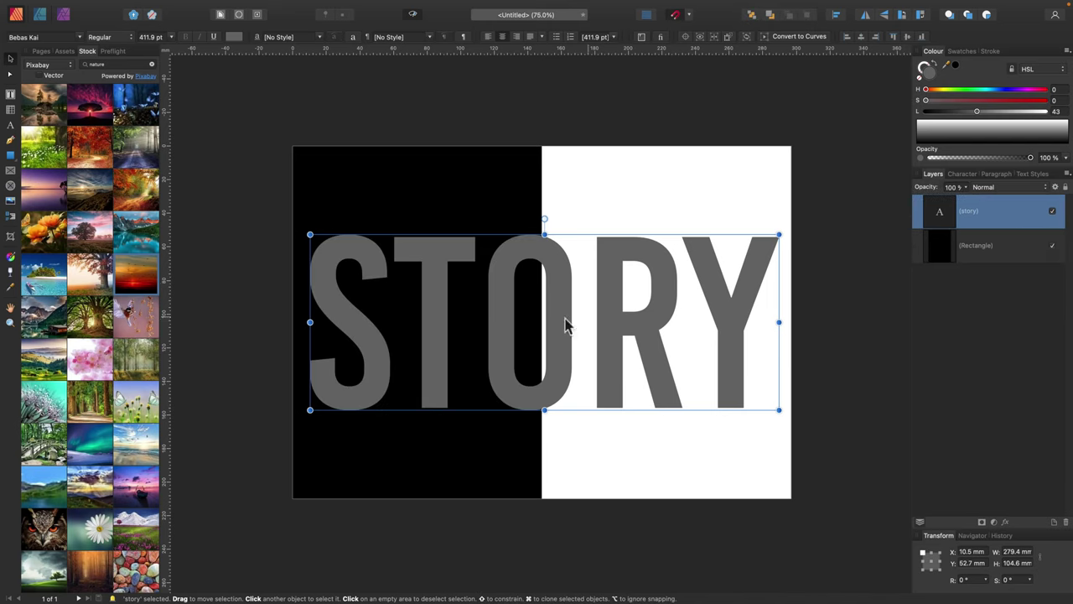
- Shrink the STORY text to 240.5 × 90 mm and centre it on the page
drag(779, 235, 713, 259)
drag(586, 336, 632, 329)
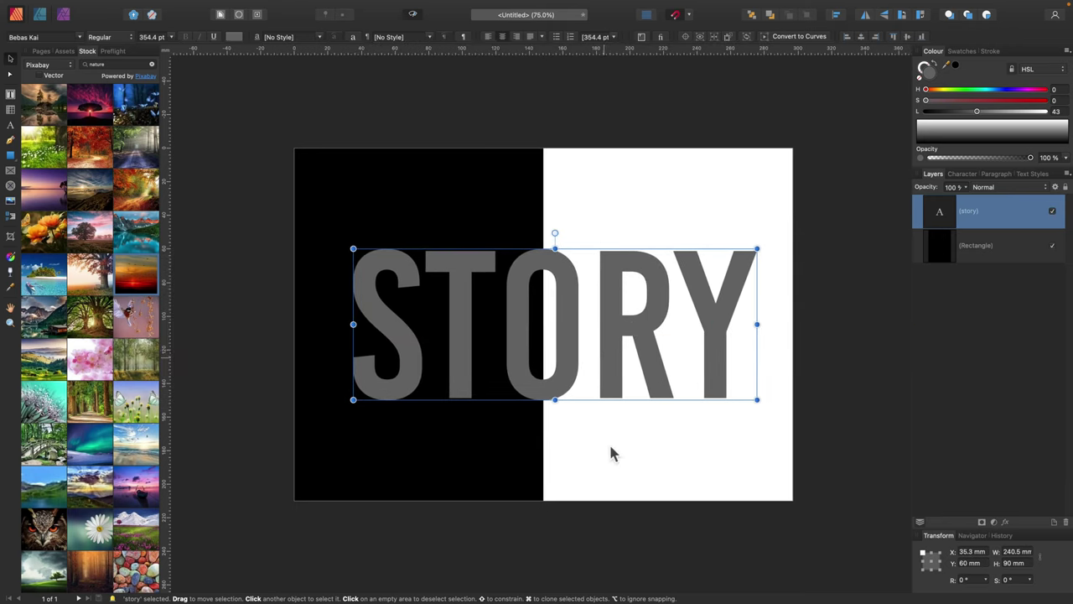
key(Escape)
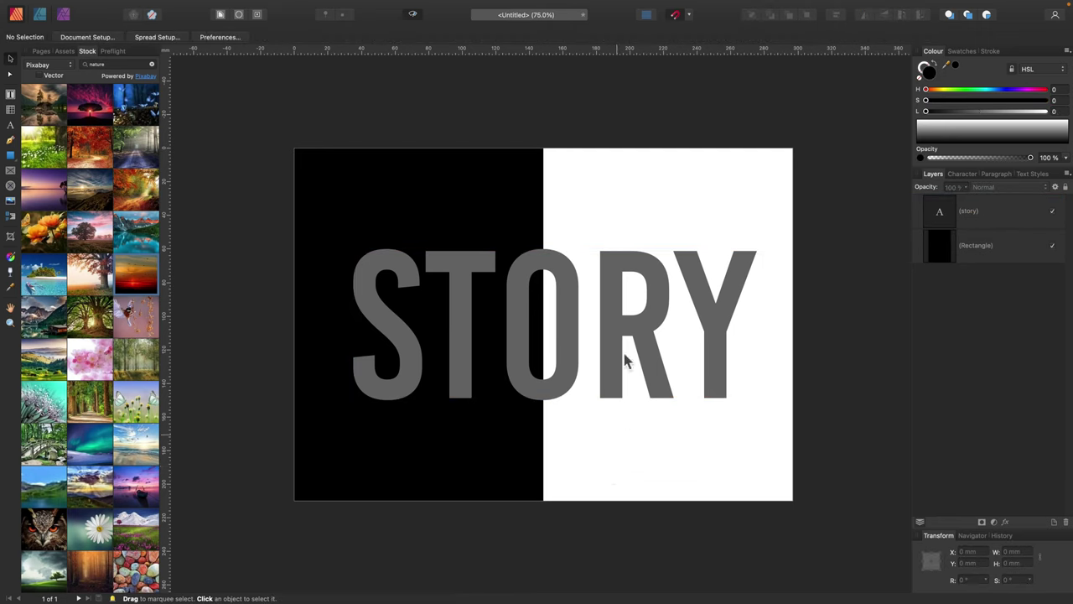
click(621, 325)
right_click(620, 326)
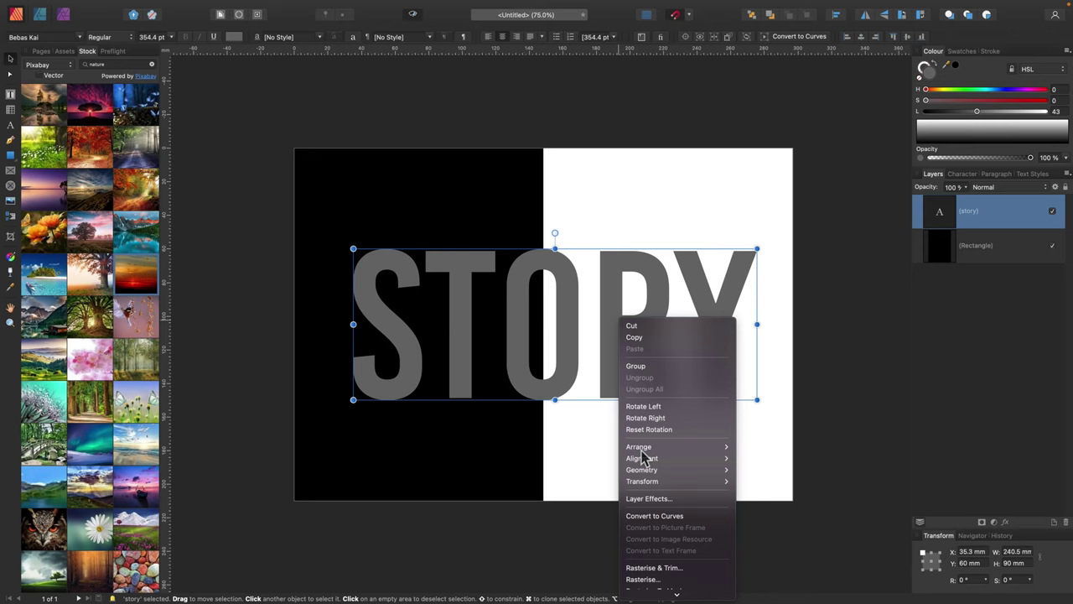
- Convert STORY to curves, ungroup it into five letter shapes, and deselect them
click(653, 515)
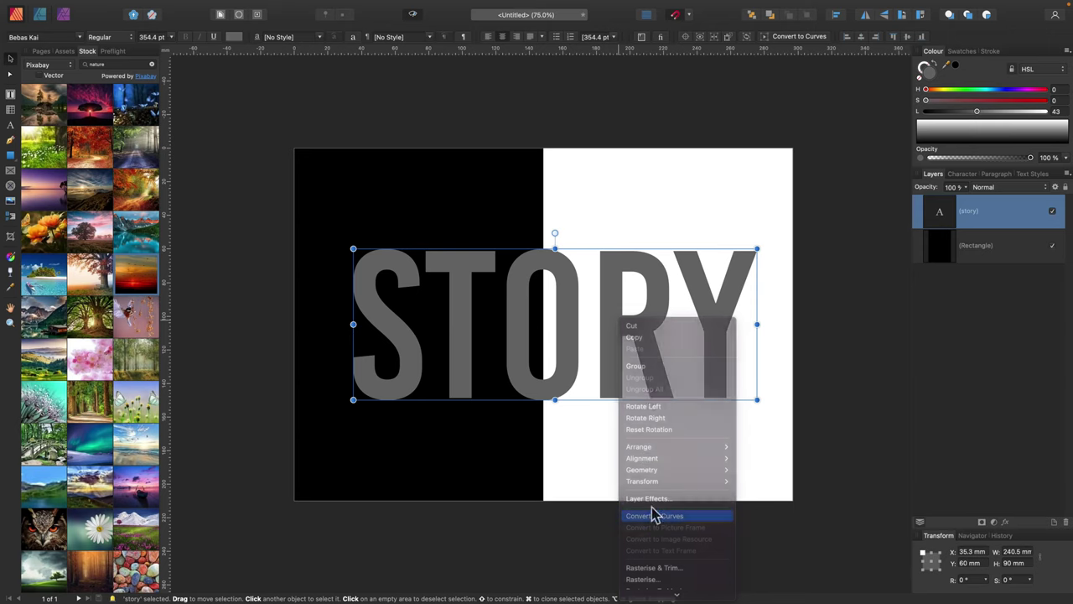
right_click(615, 335)
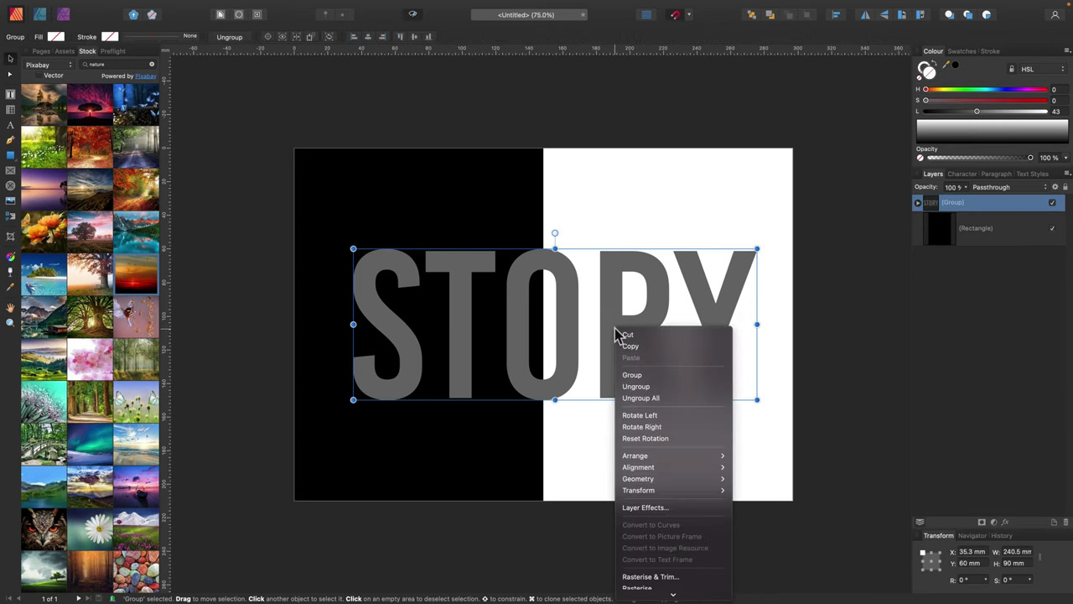
click(637, 387)
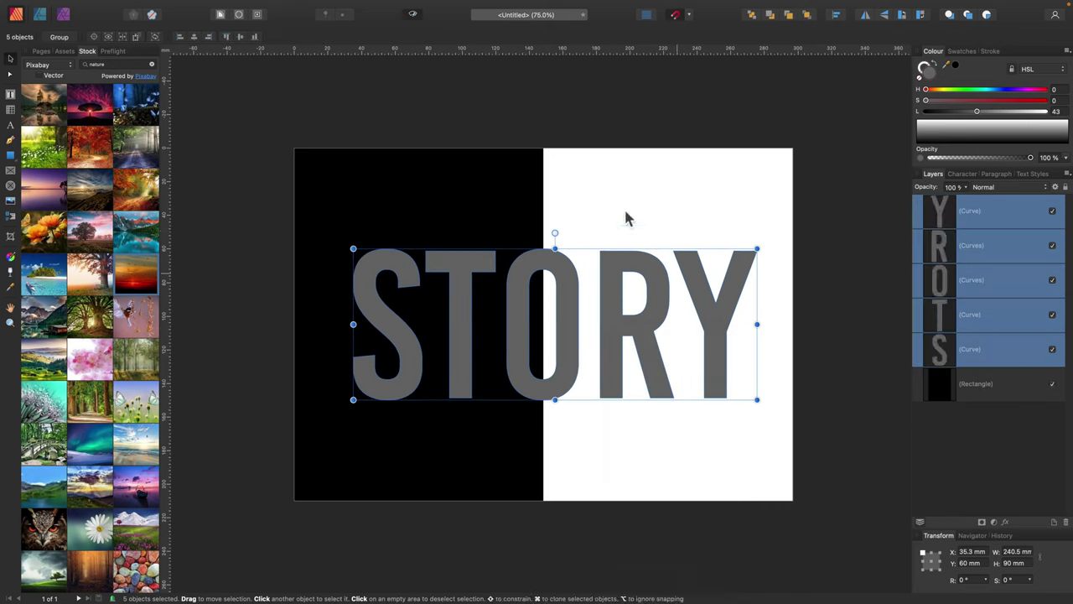
key(super+d)
- Divide the letter O along the black rectangle's edge and delete its left half
click(552, 266)
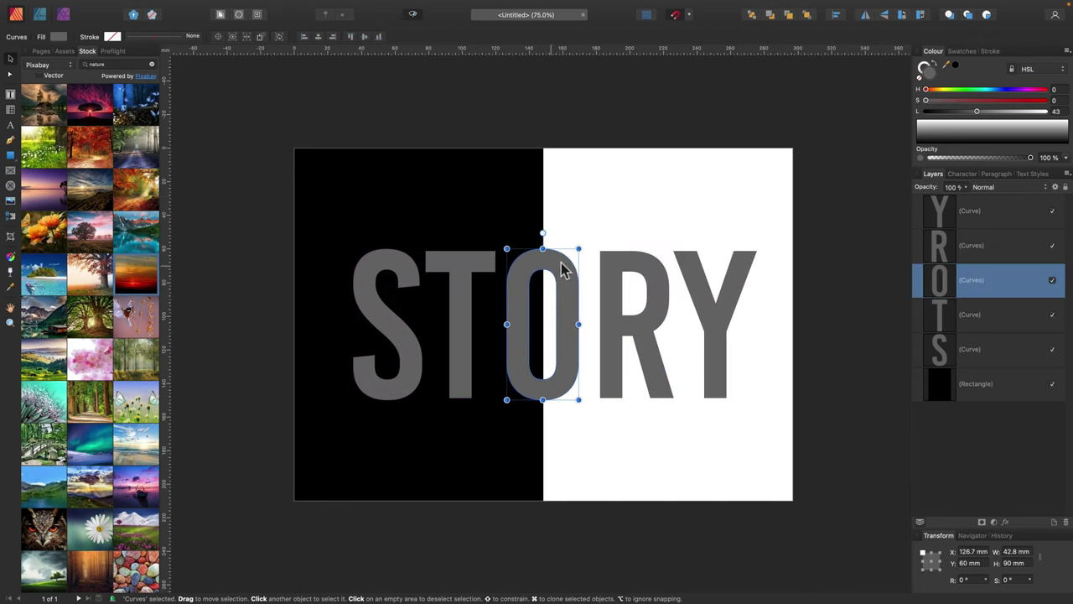
shift+click(529, 192)
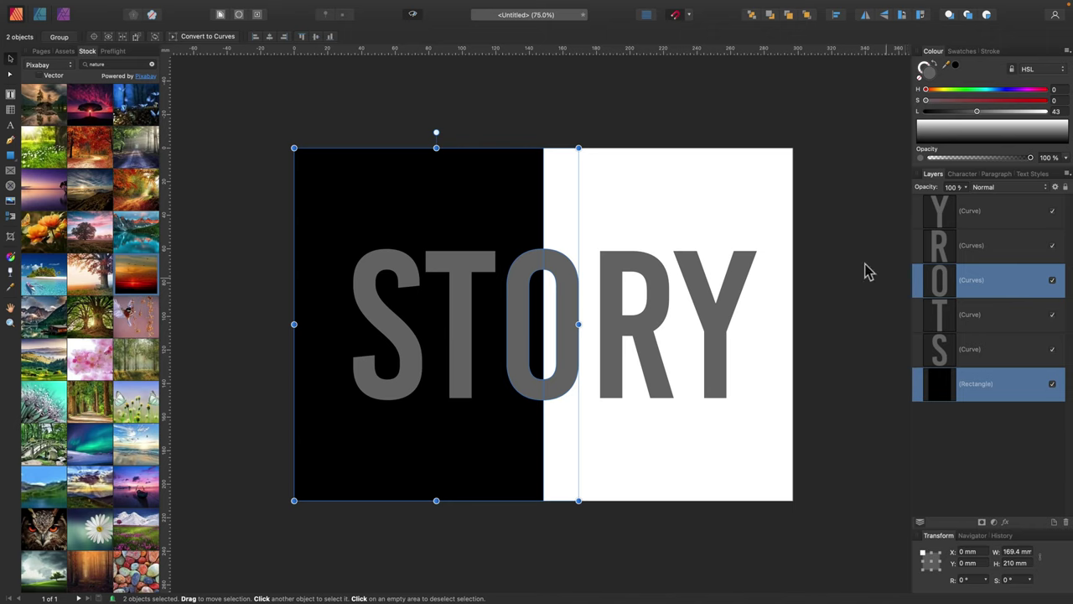
right_click(562, 268)
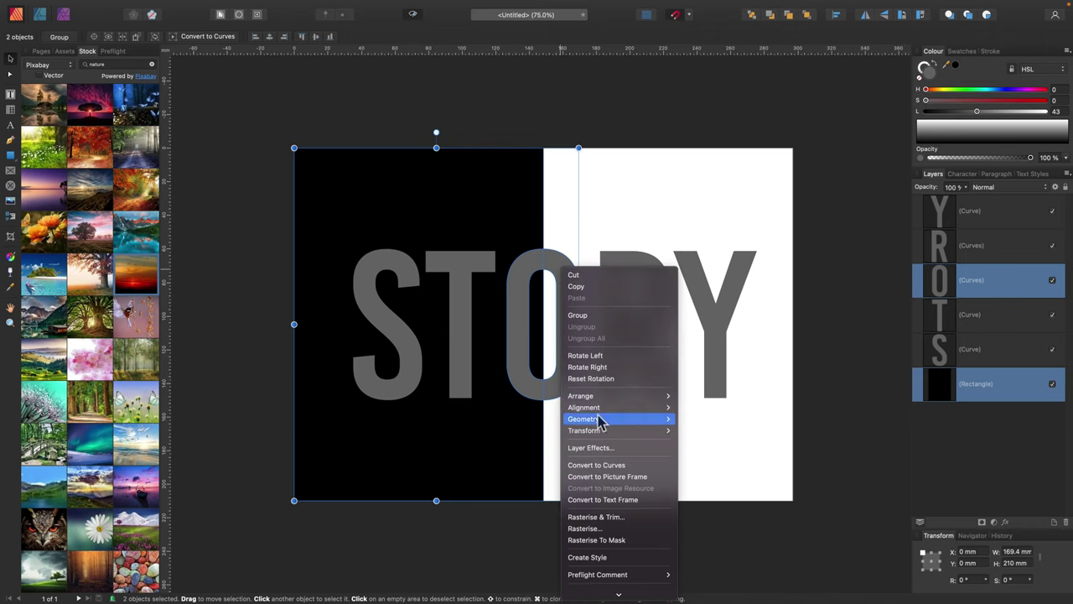
mouse_move(598, 416)
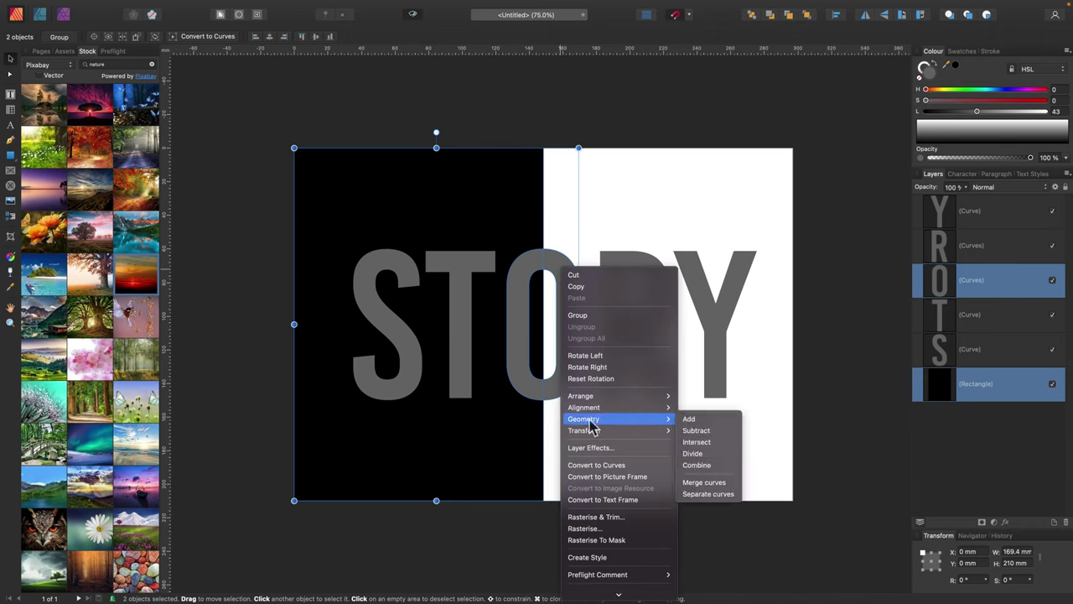
click(694, 453)
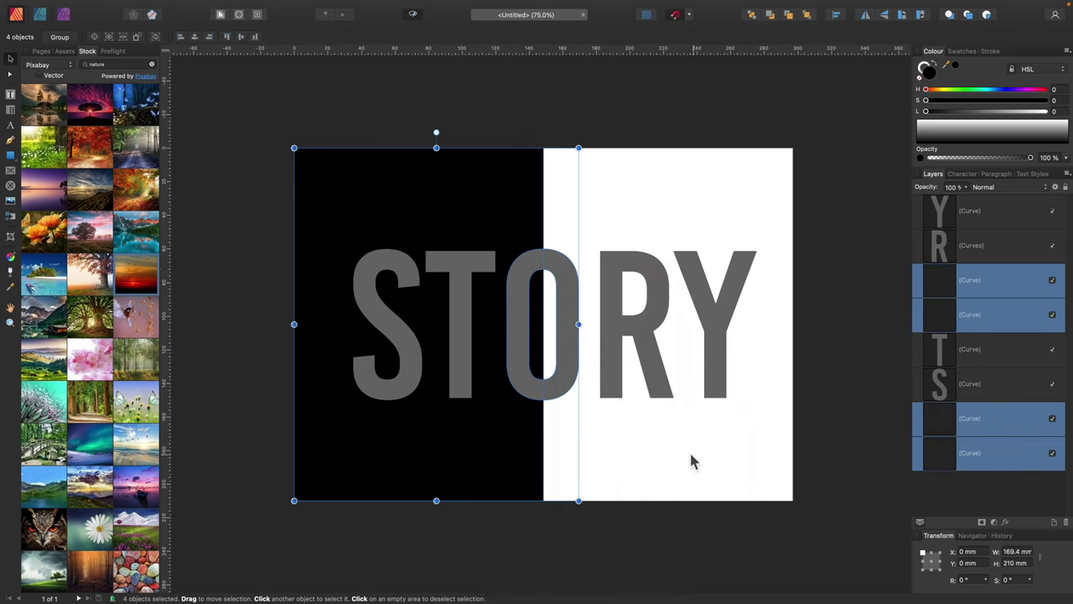
key(super+d)
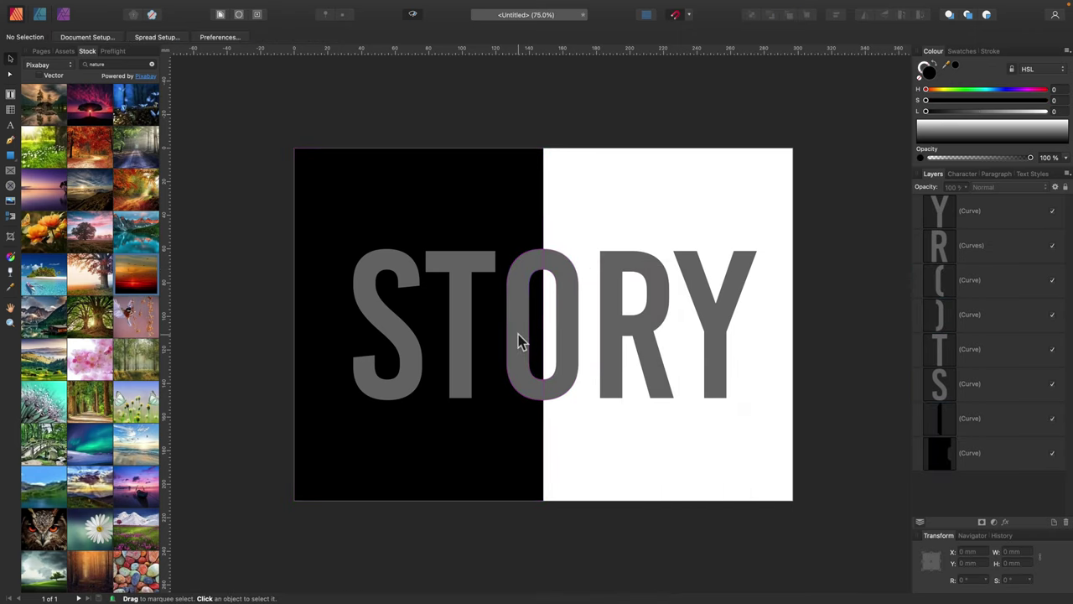
drag(517, 340, 575, 346)
key(BackSpace)
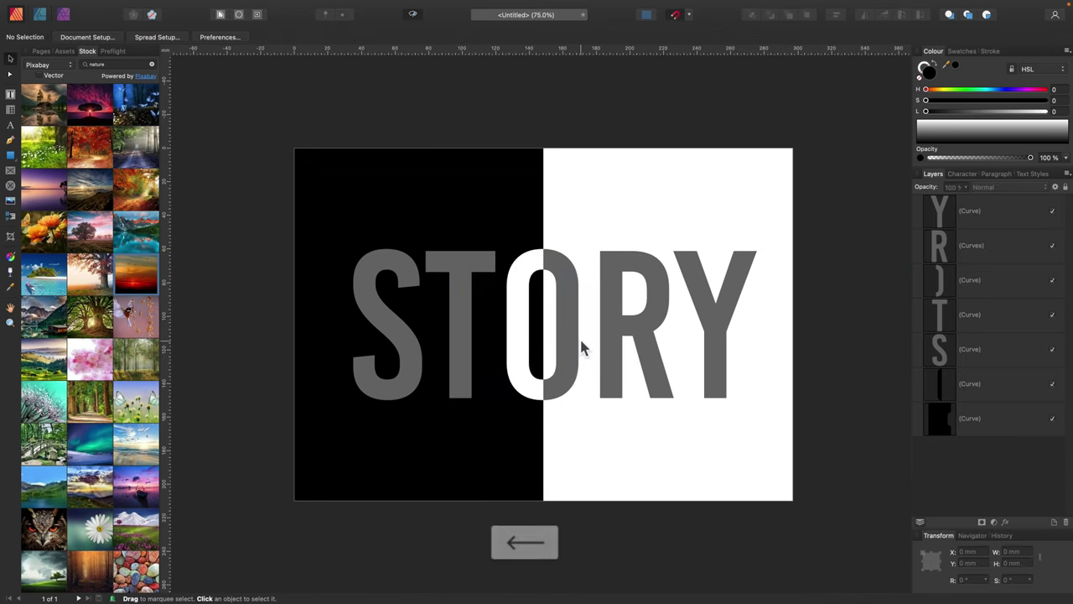
- Select the T, the S and the black left half together
click(462, 311)
key(shift)
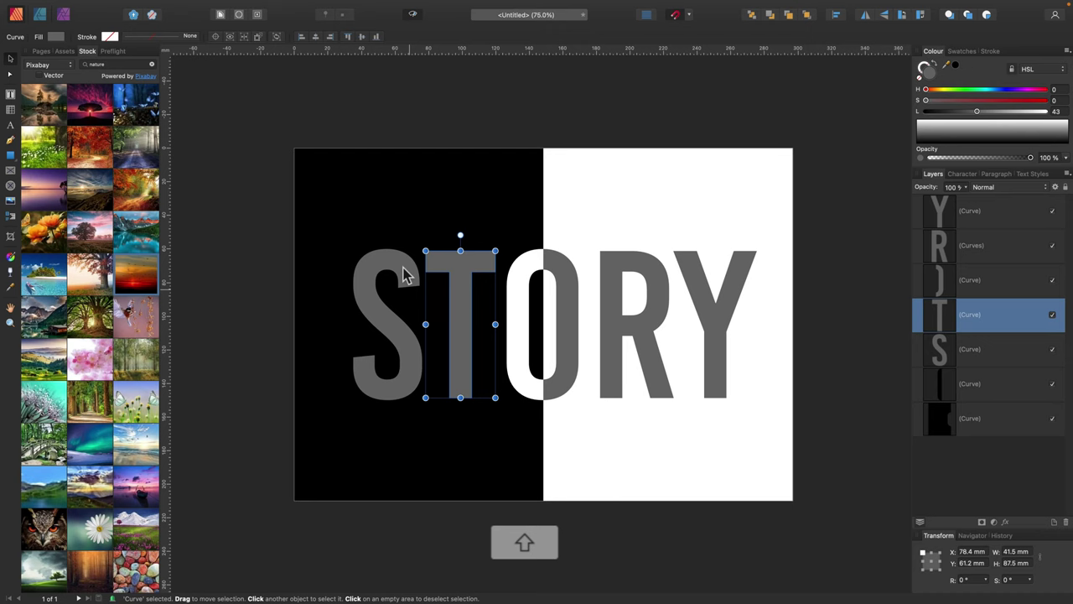
shift+click(403, 275)
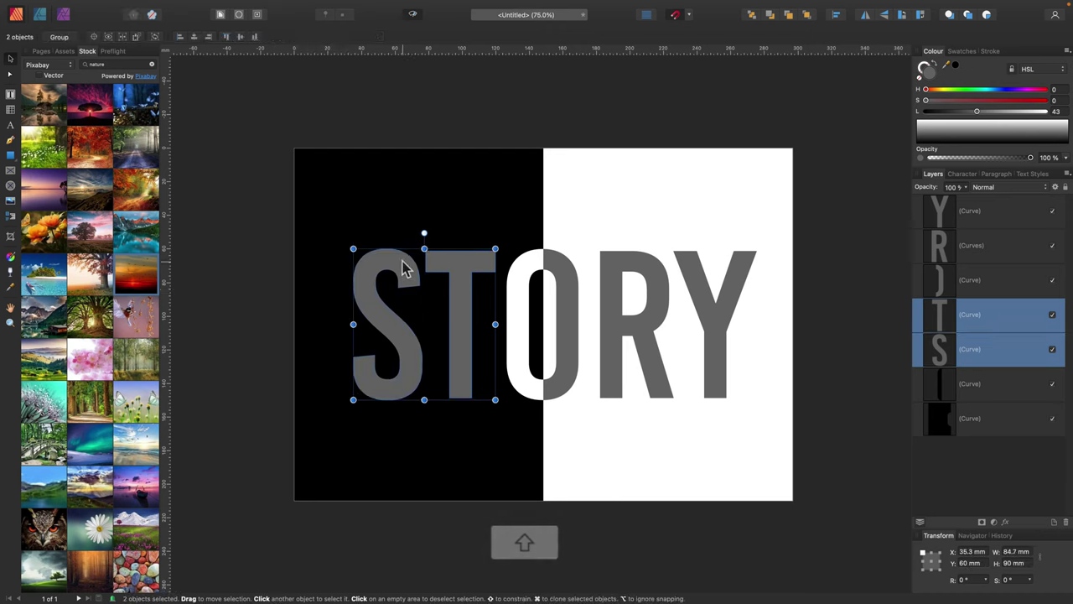
shift+click(457, 225)
- Subtract the S and T from the black half with Geometry > Subtract
right_click(463, 216)
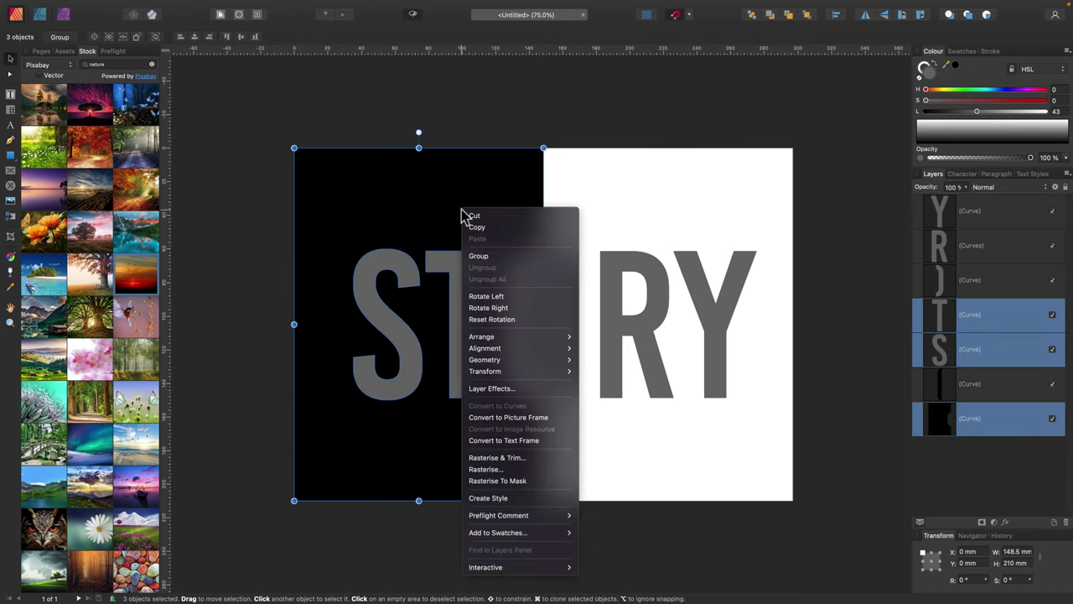
mouse_move(564, 361)
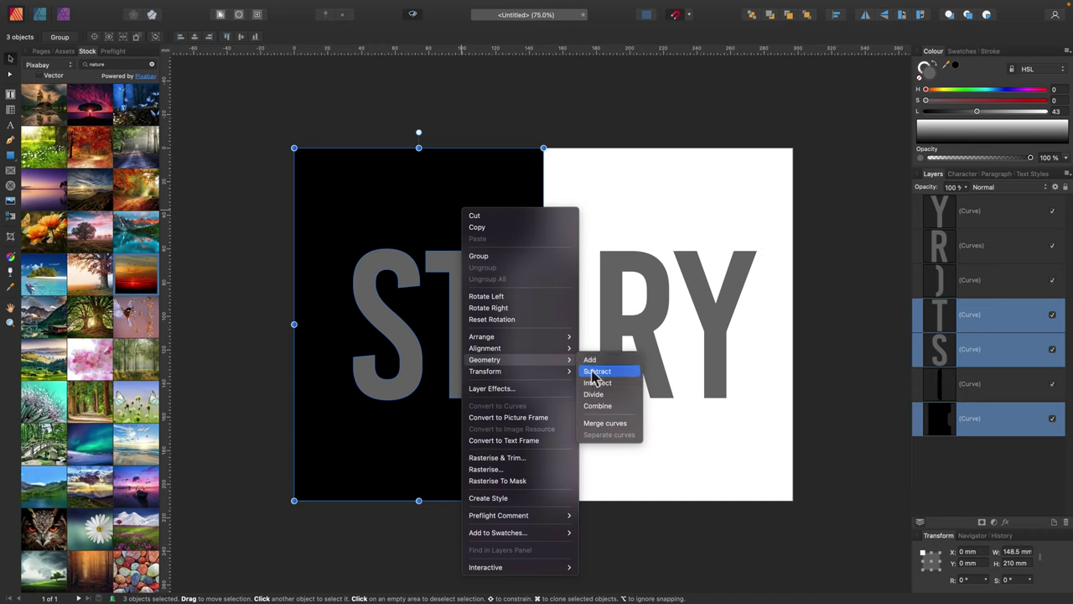
click(597, 373)
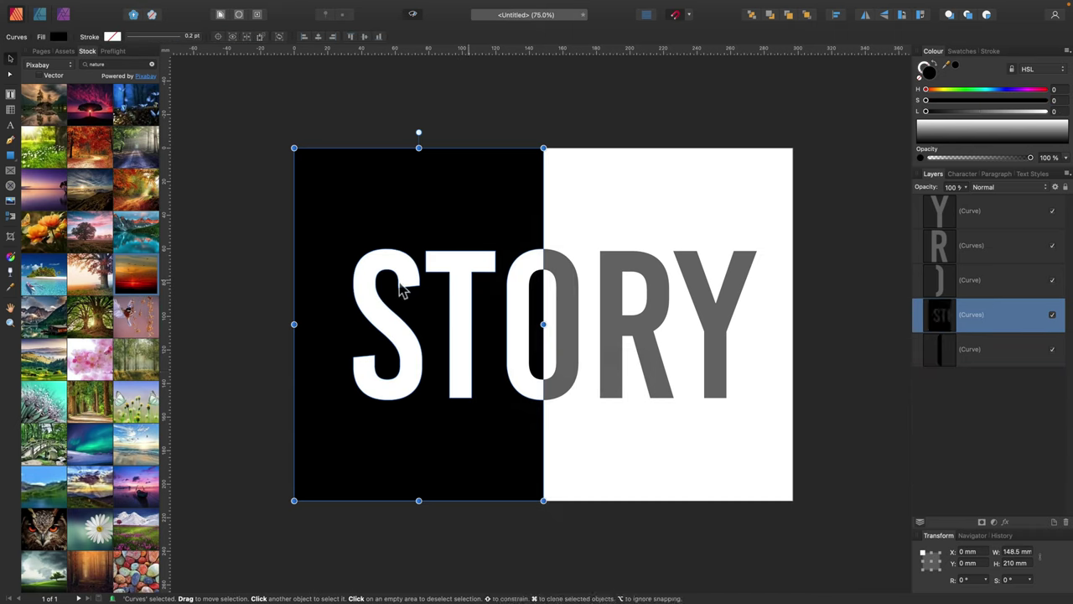
- Merge the O's right half, R, Y and the black STO shape with Geometry > Add
click(576, 284)
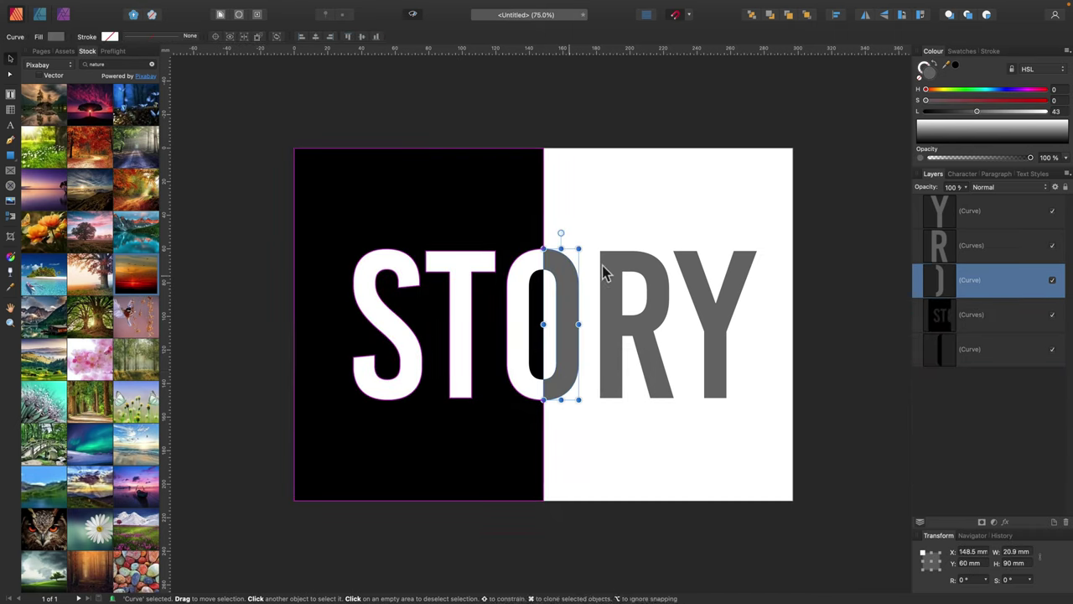
shift+click(643, 264)
shift+click(701, 279)
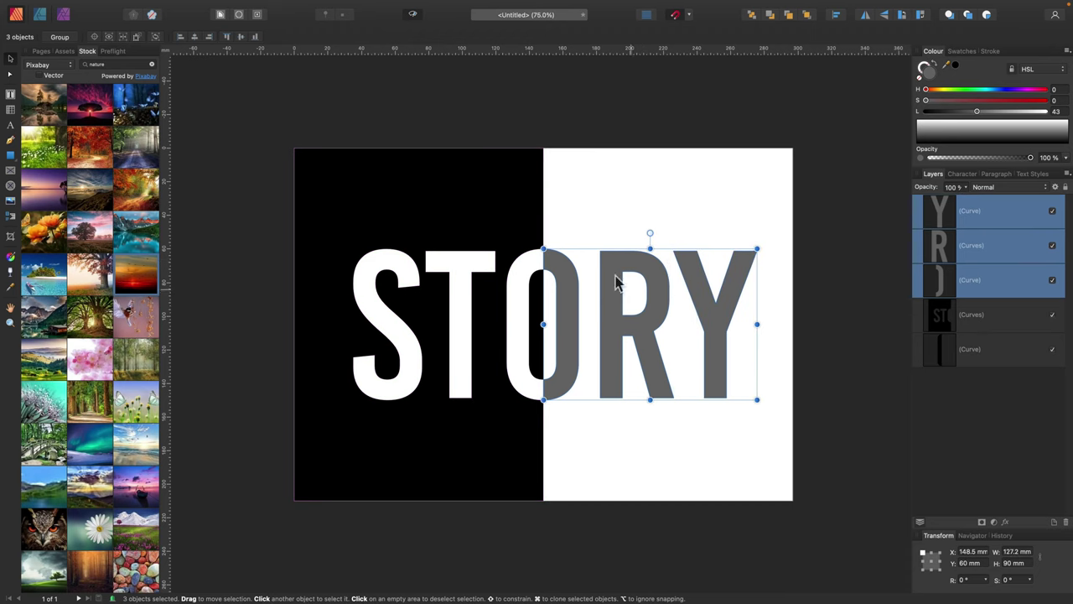
shift+click(520, 211)
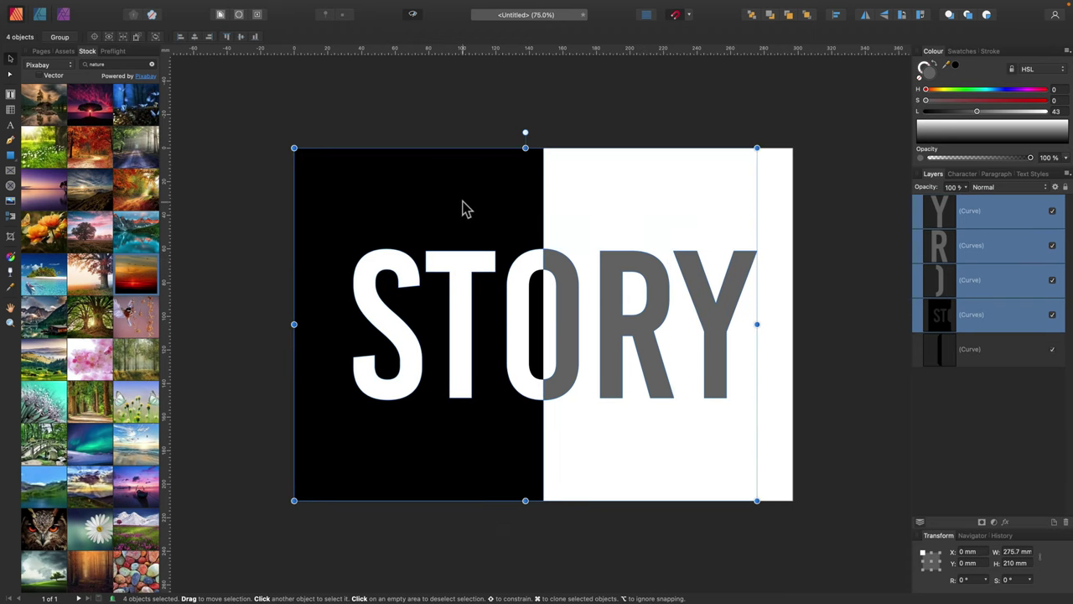
right_click(462, 204)
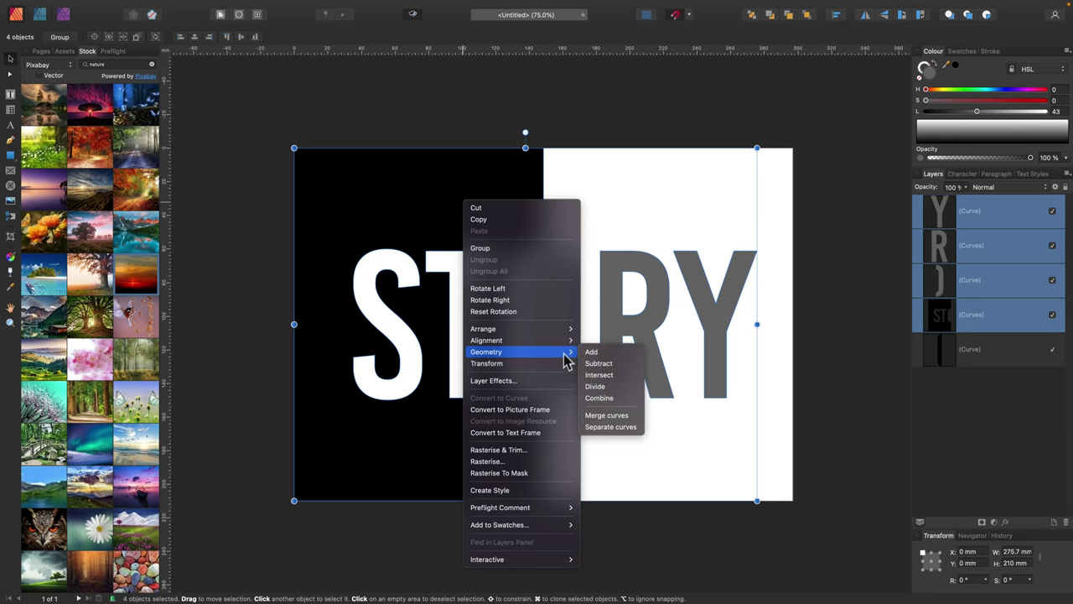
click(590, 353)
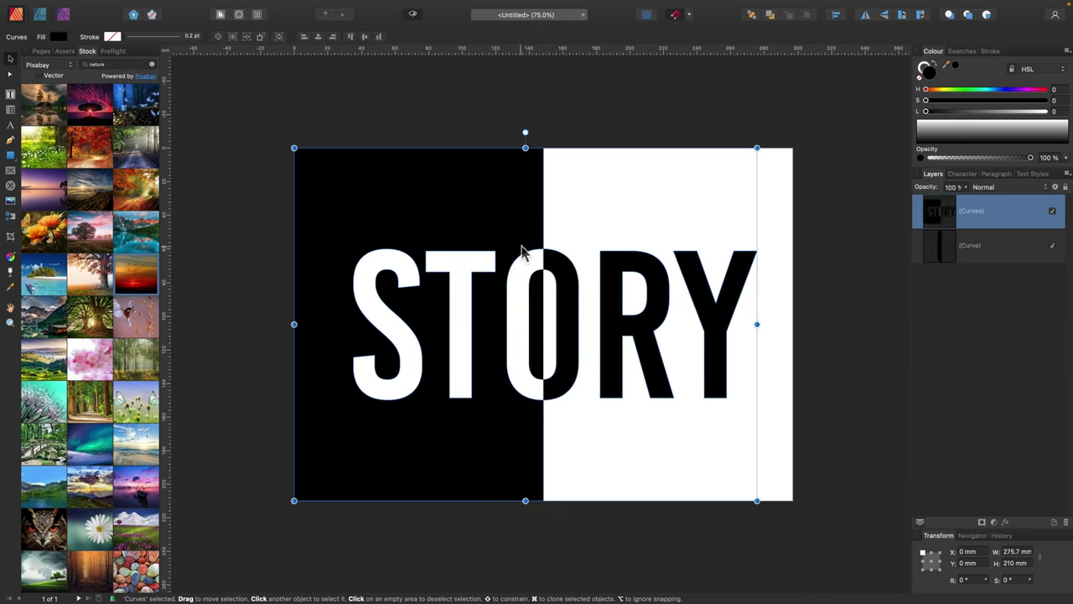
- Add the O's inner piece into the main STORY shape
click(996, 249)
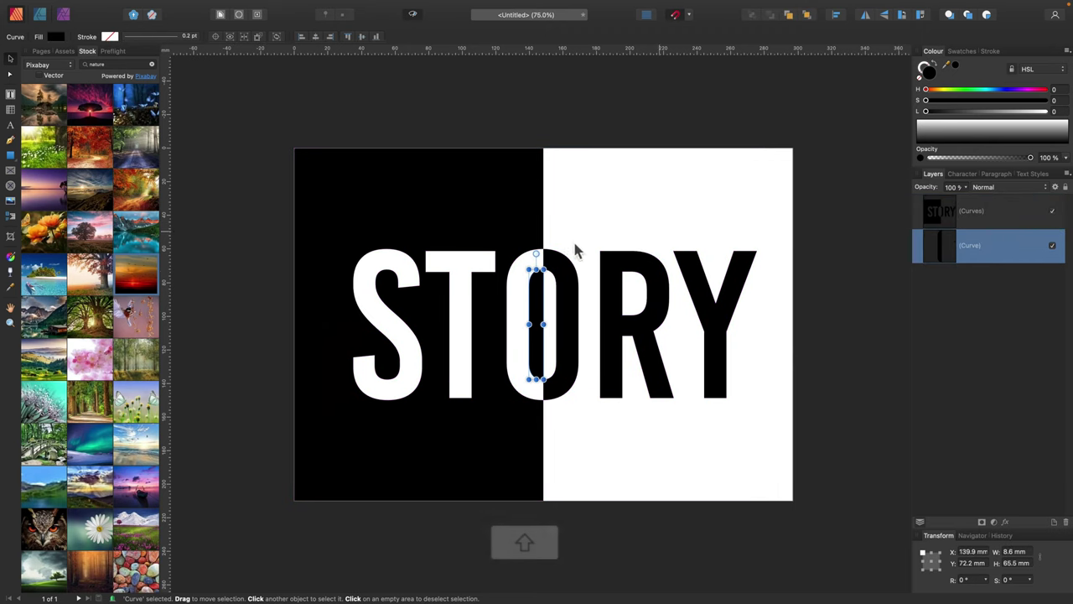
shift+click(517, 223)
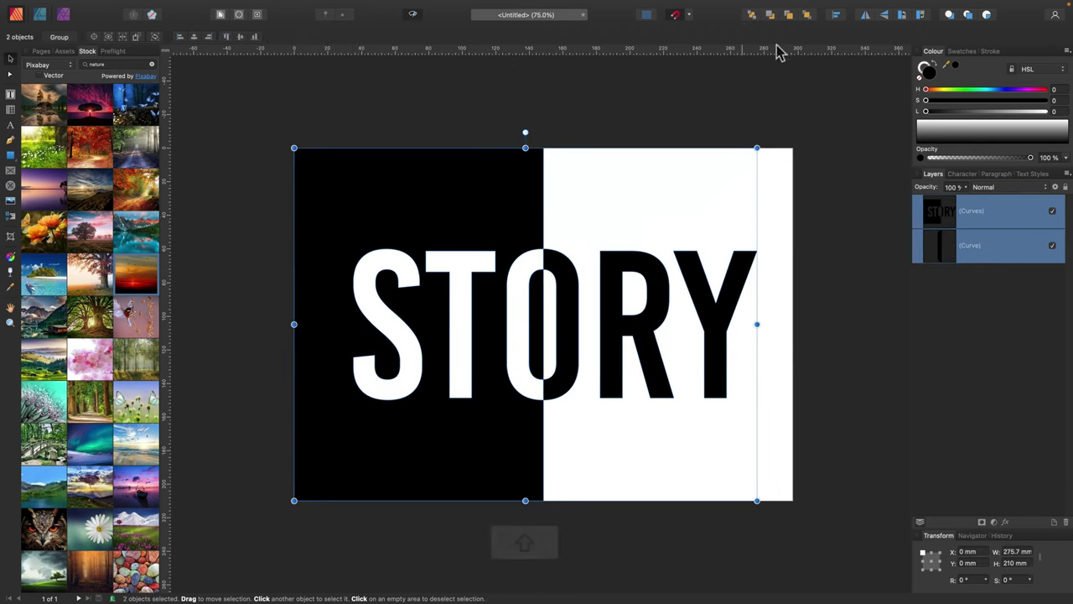
right_click(467, 223)
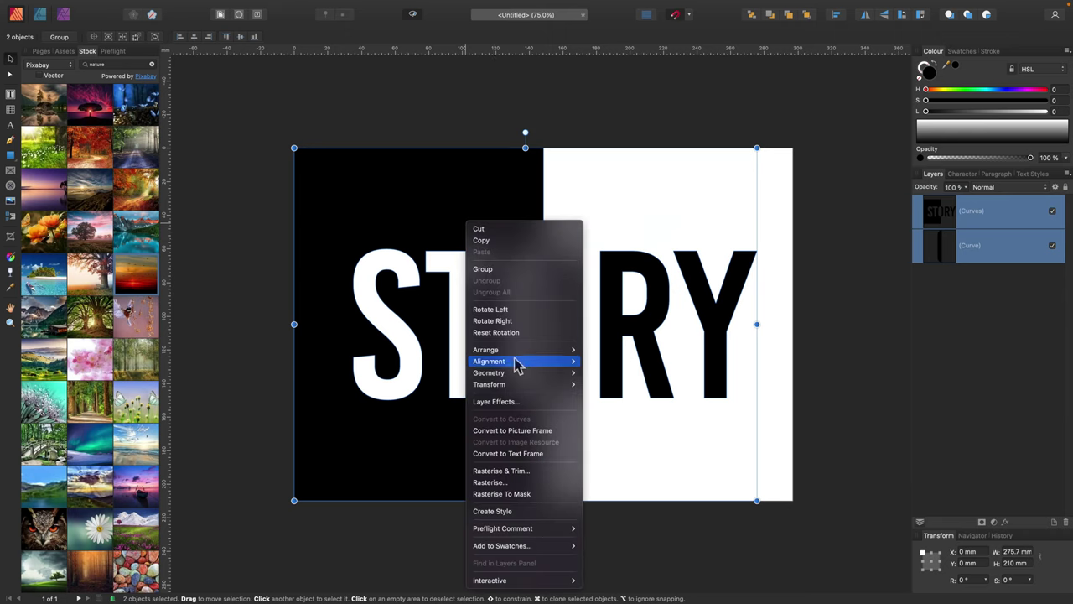
mouse_move(508, 374)
click(601, 374)
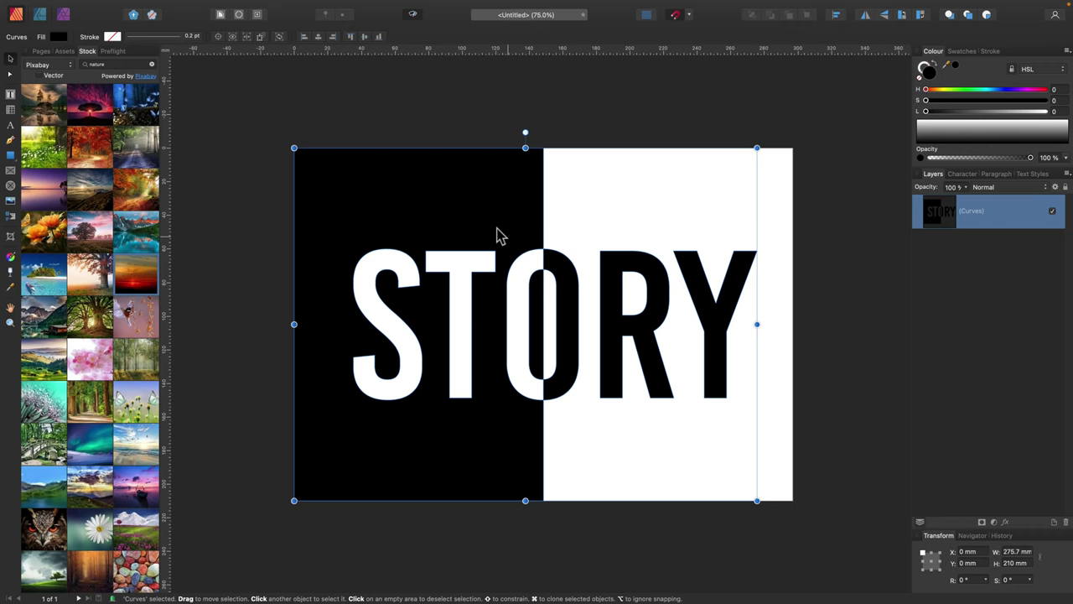
- Convert the combined STORY shape to a picture frame and fill it with the Pixabay mountain-meadow photo
right_click(521, 213)
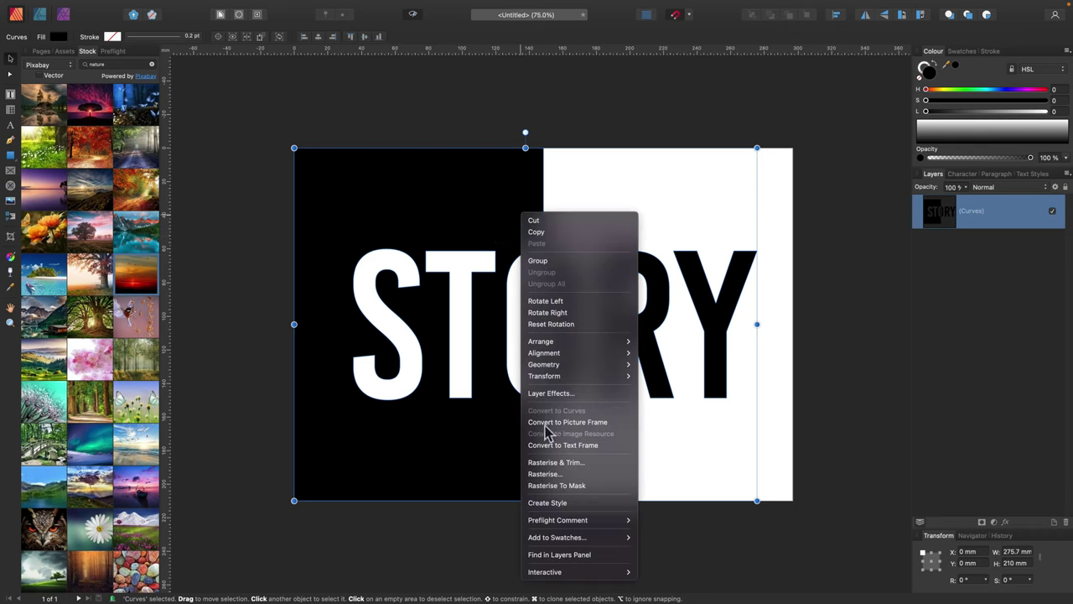
click(578, 423)
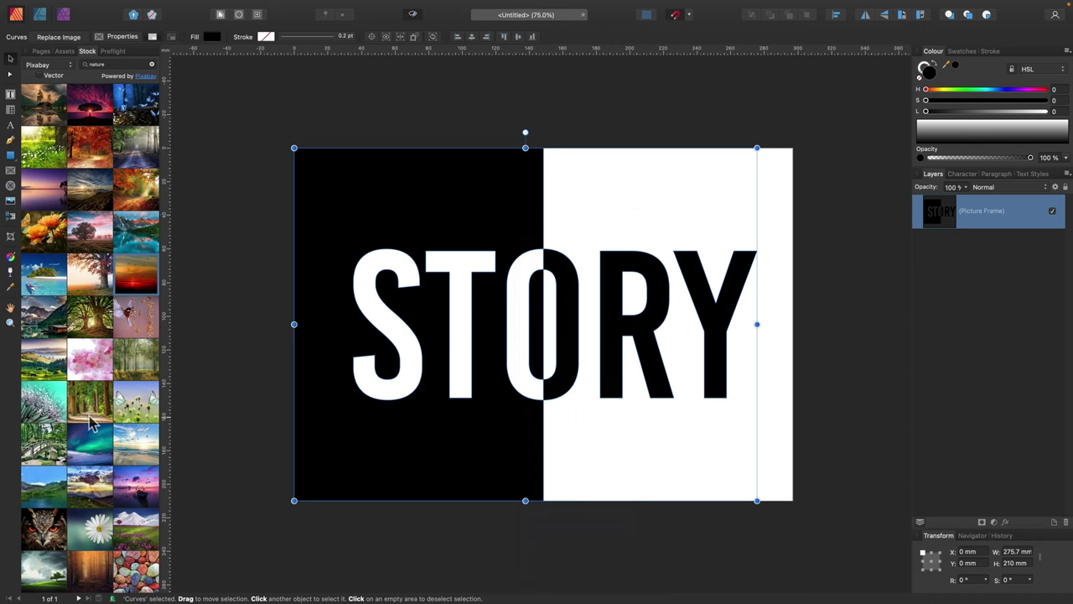
scroll(71, 418, down, 1)
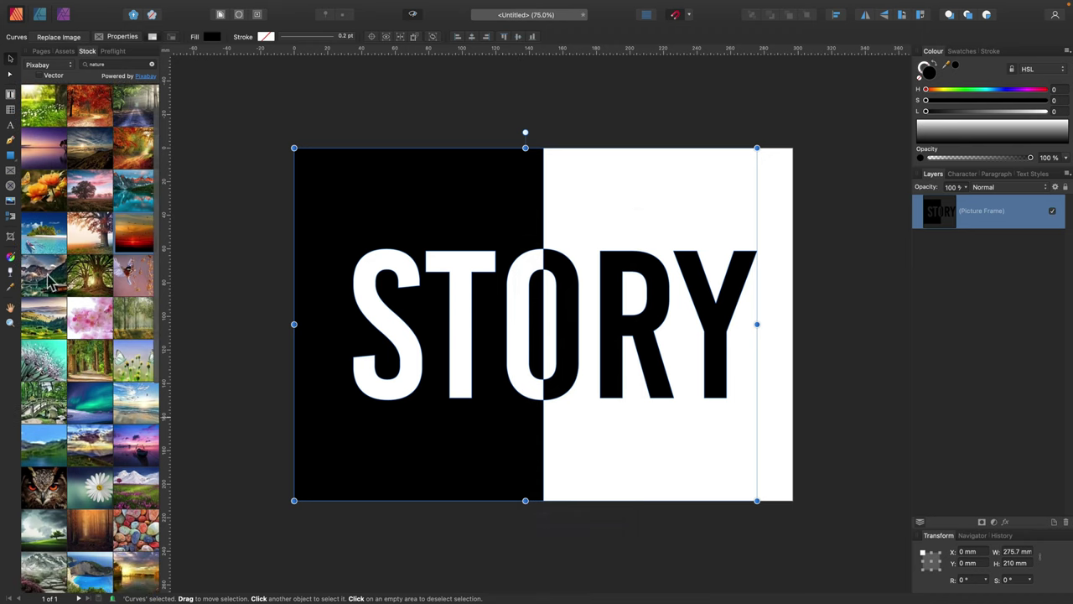
scroll(109, 499, down, 3)
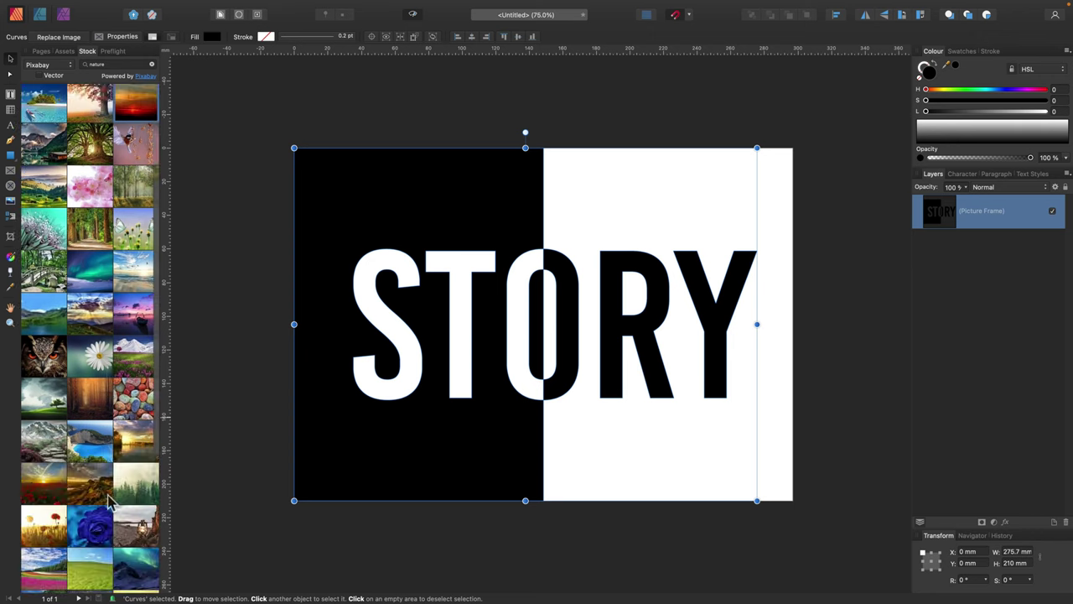
drag(134, 354, 383, 252)
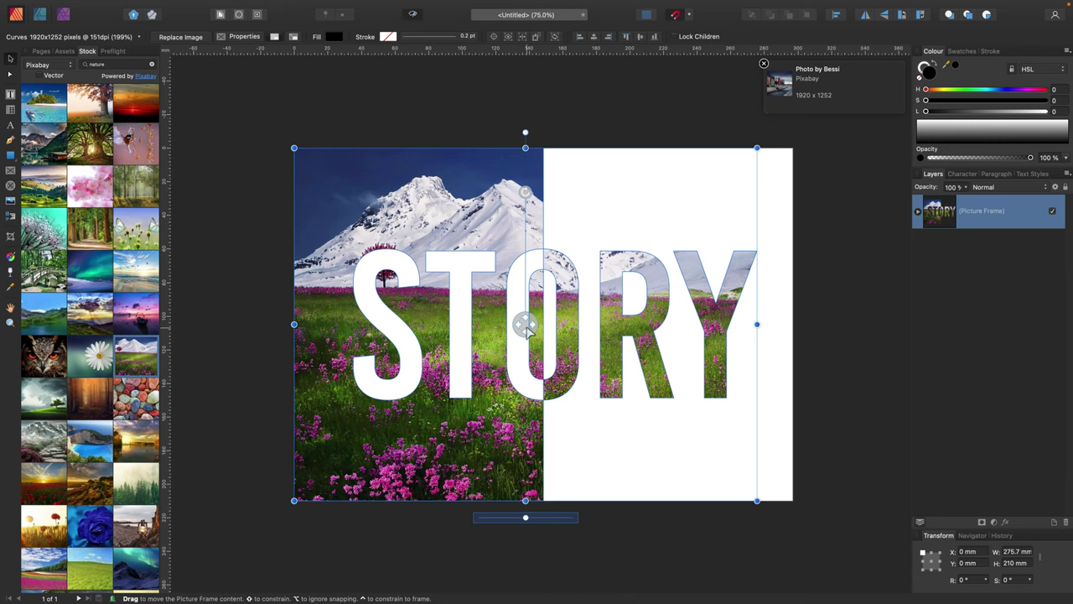
drag(525, 329, 497, 328)
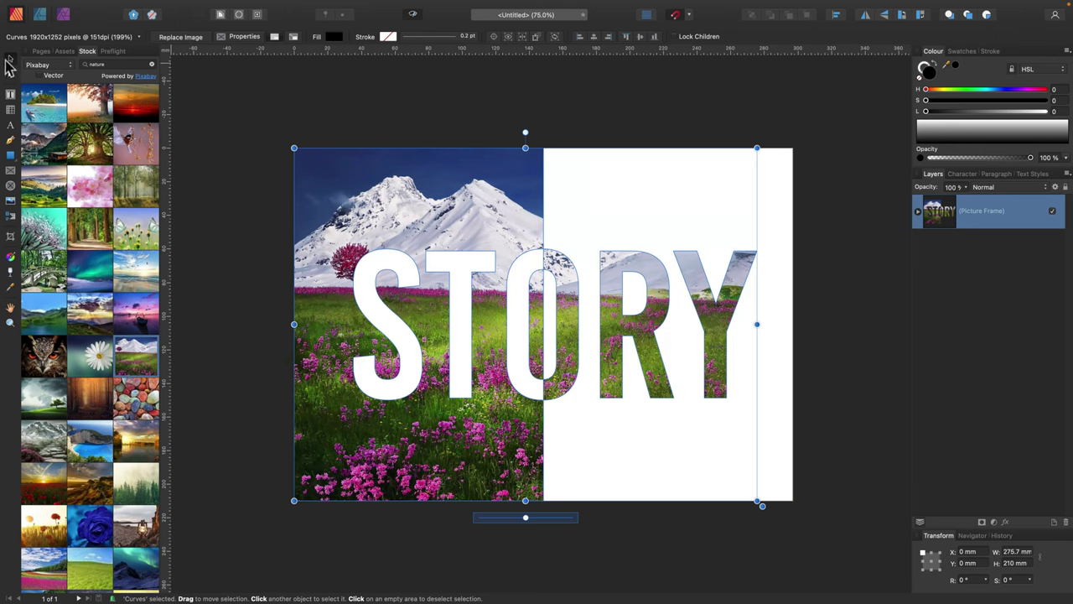
click(434, 119)
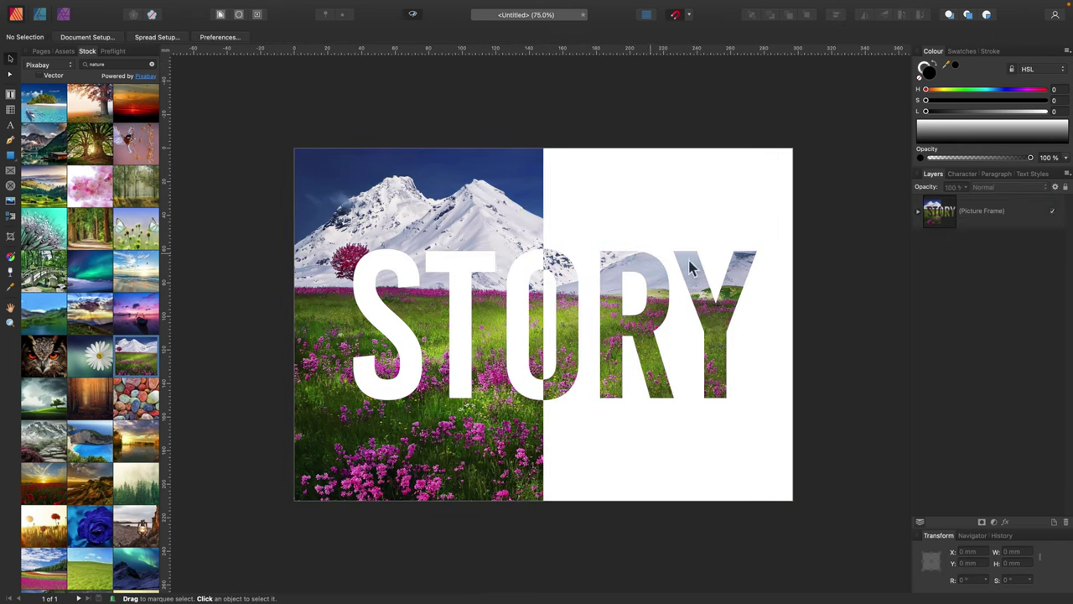